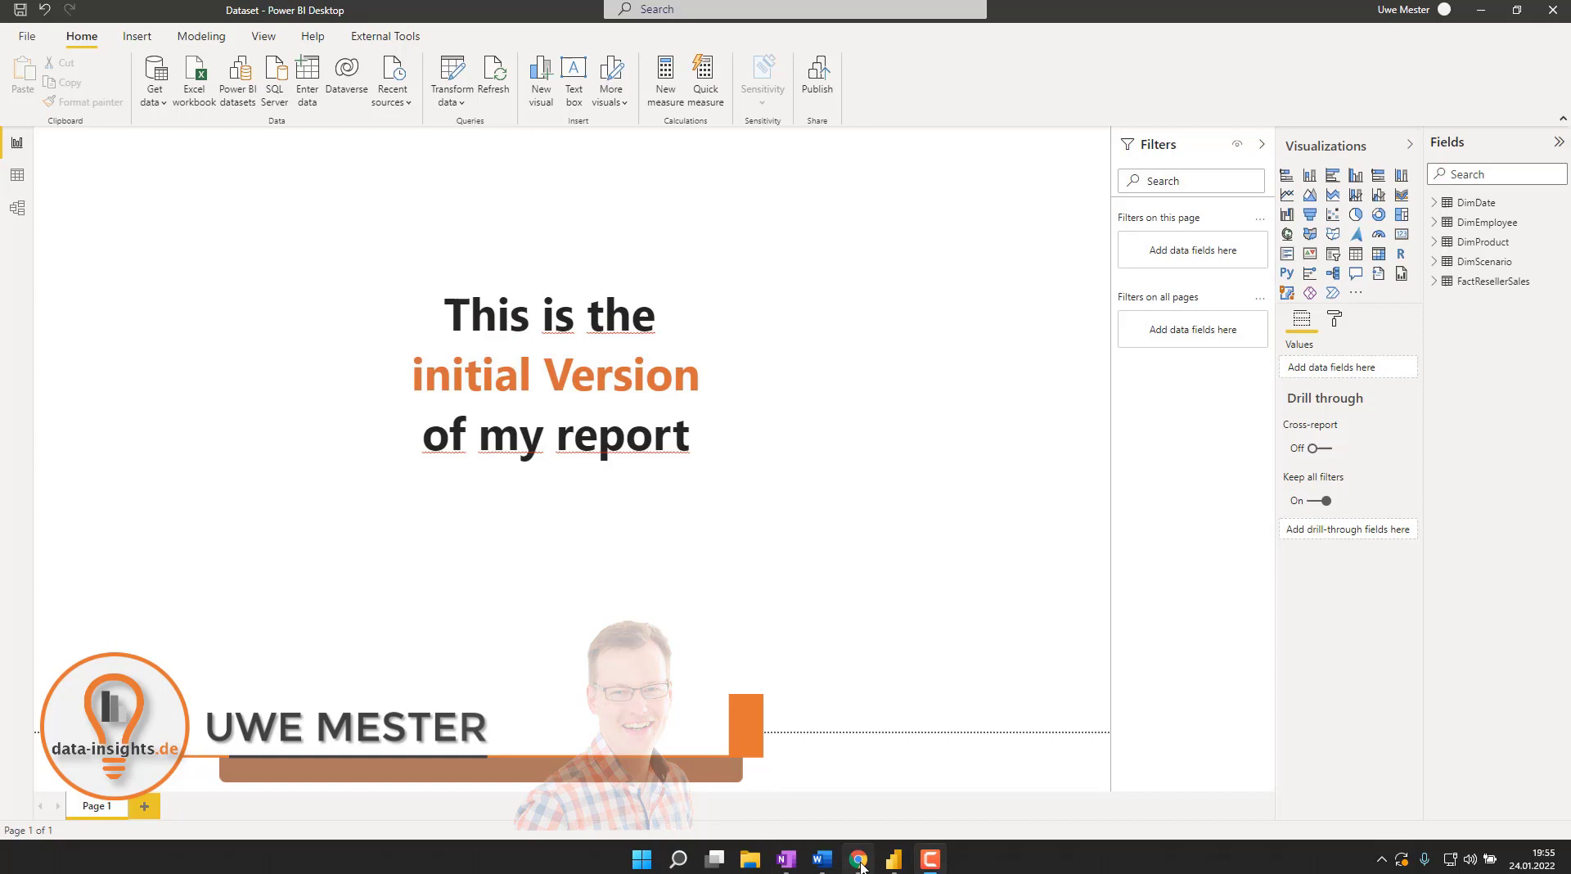
- Check Dataset.pbix's SharePoint version history: a single 1.0 entry, 1 MB, commented 'Initial Version'
left_click(859, 859)
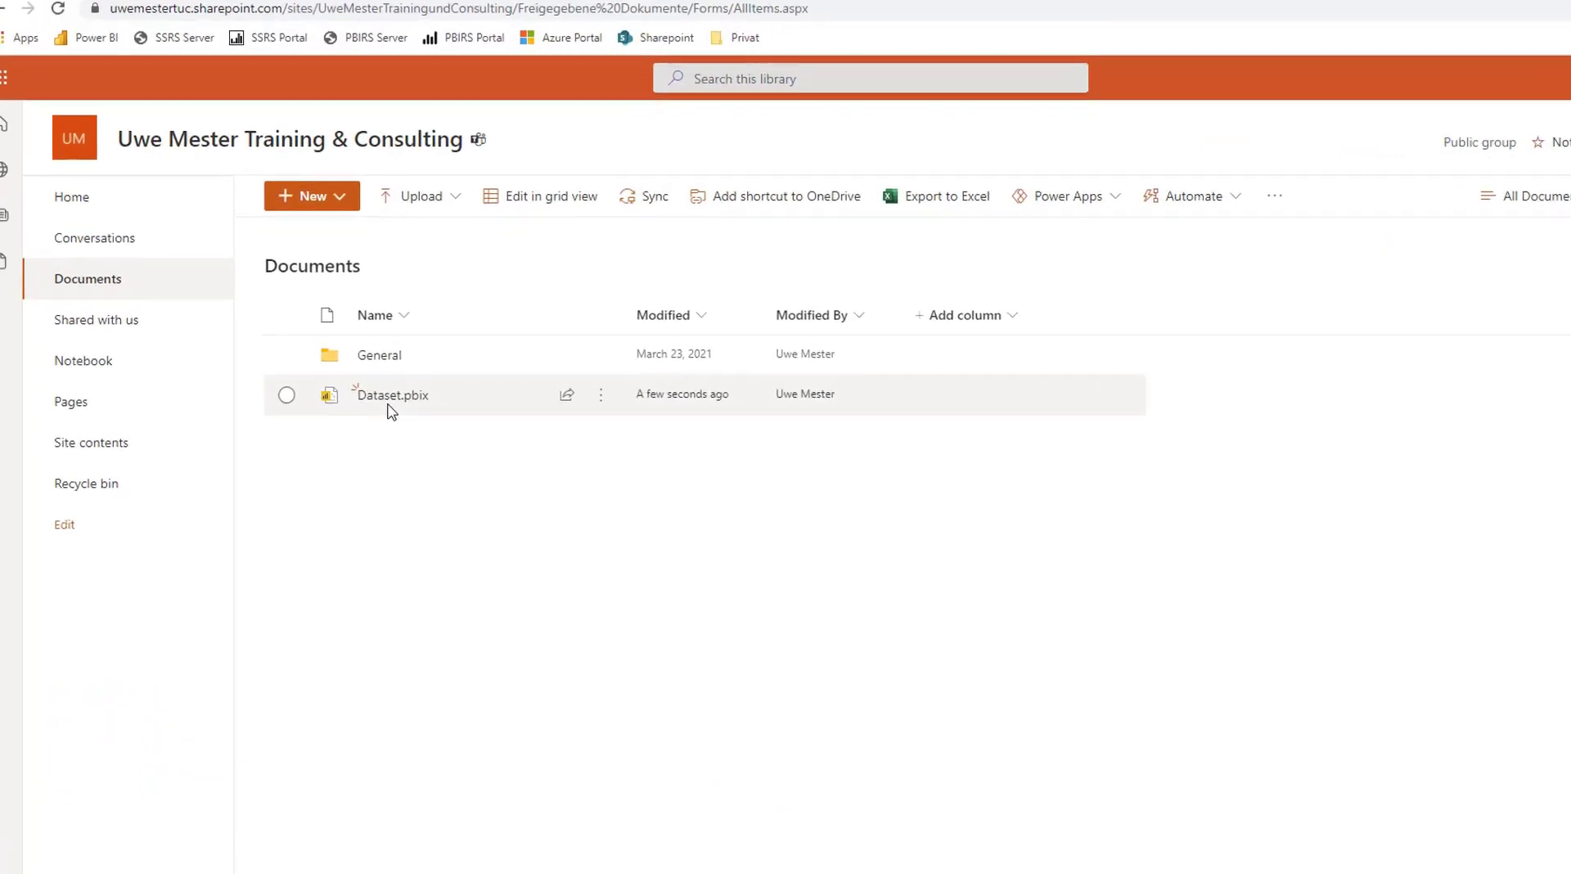
left_click(711, 435)
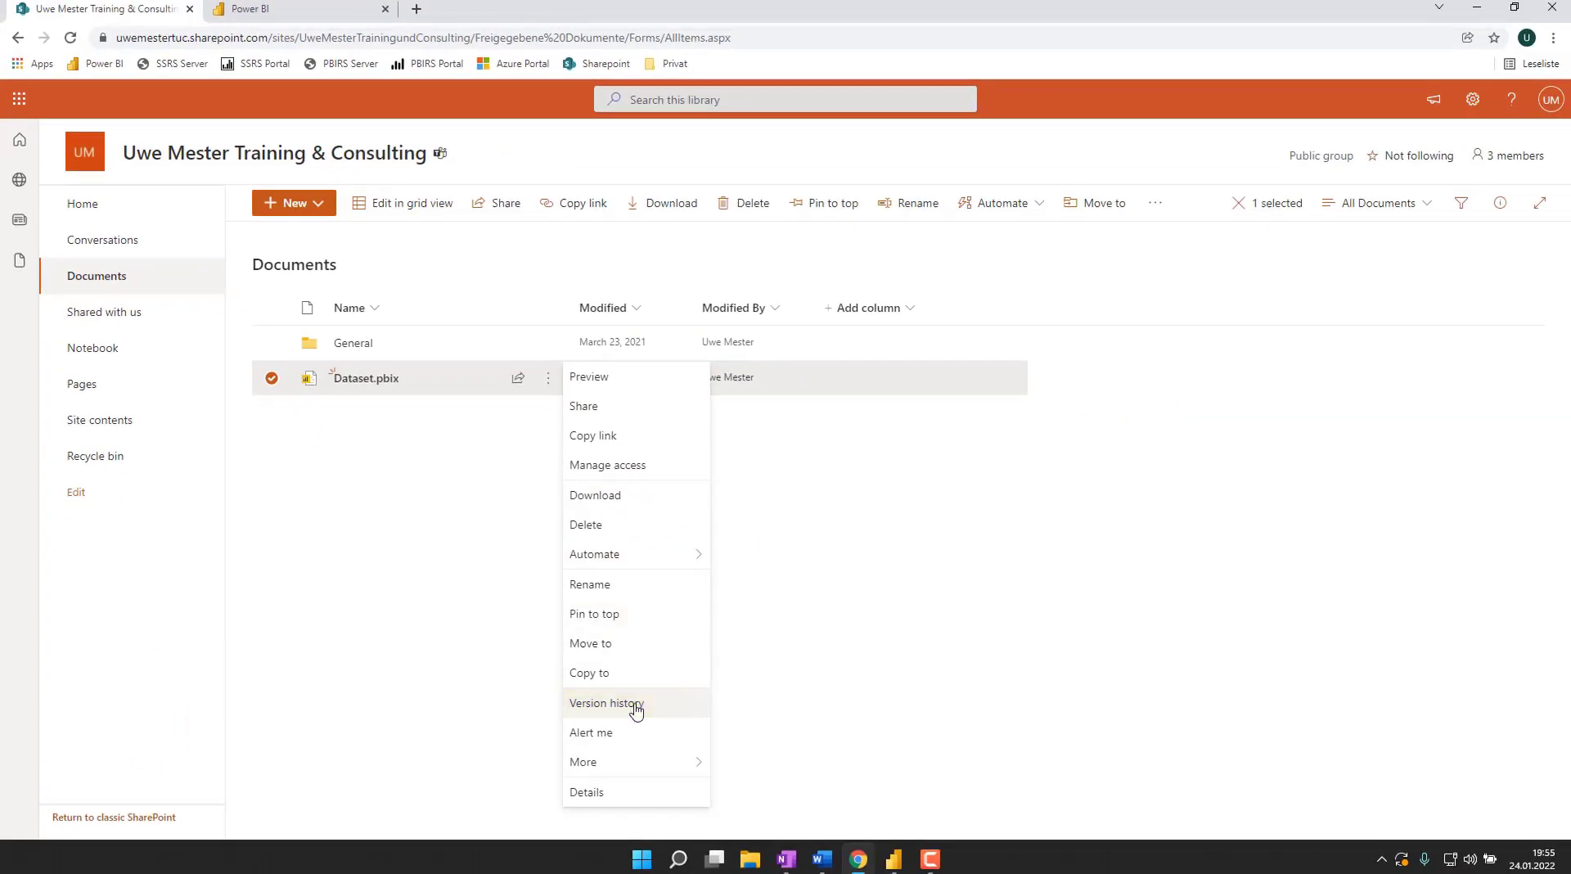
left_click(637, 709)
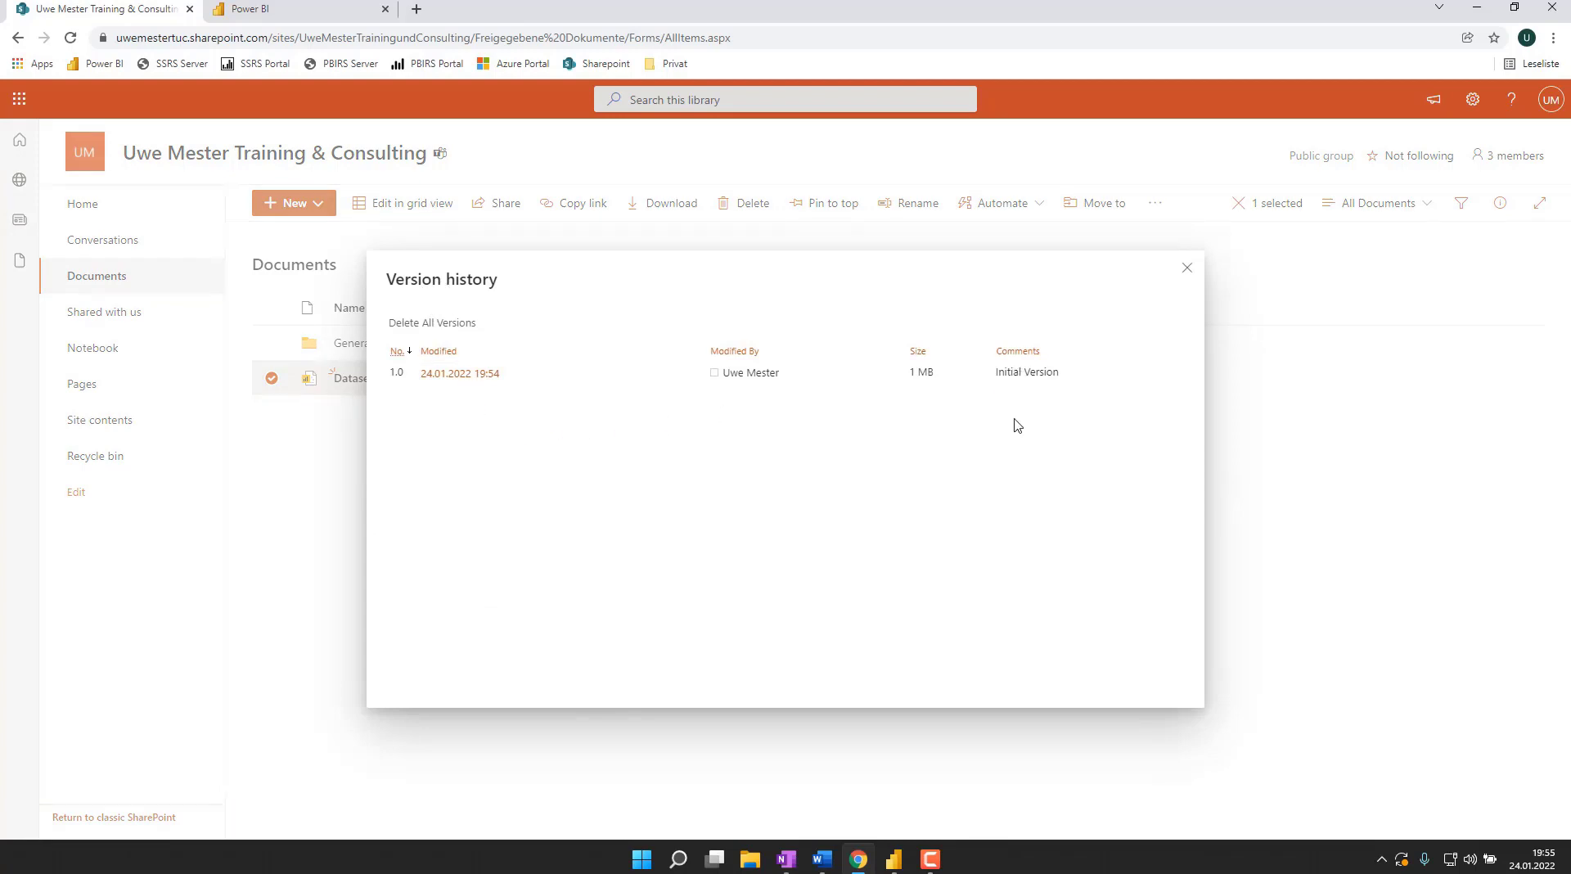
left_click(1187, 271)
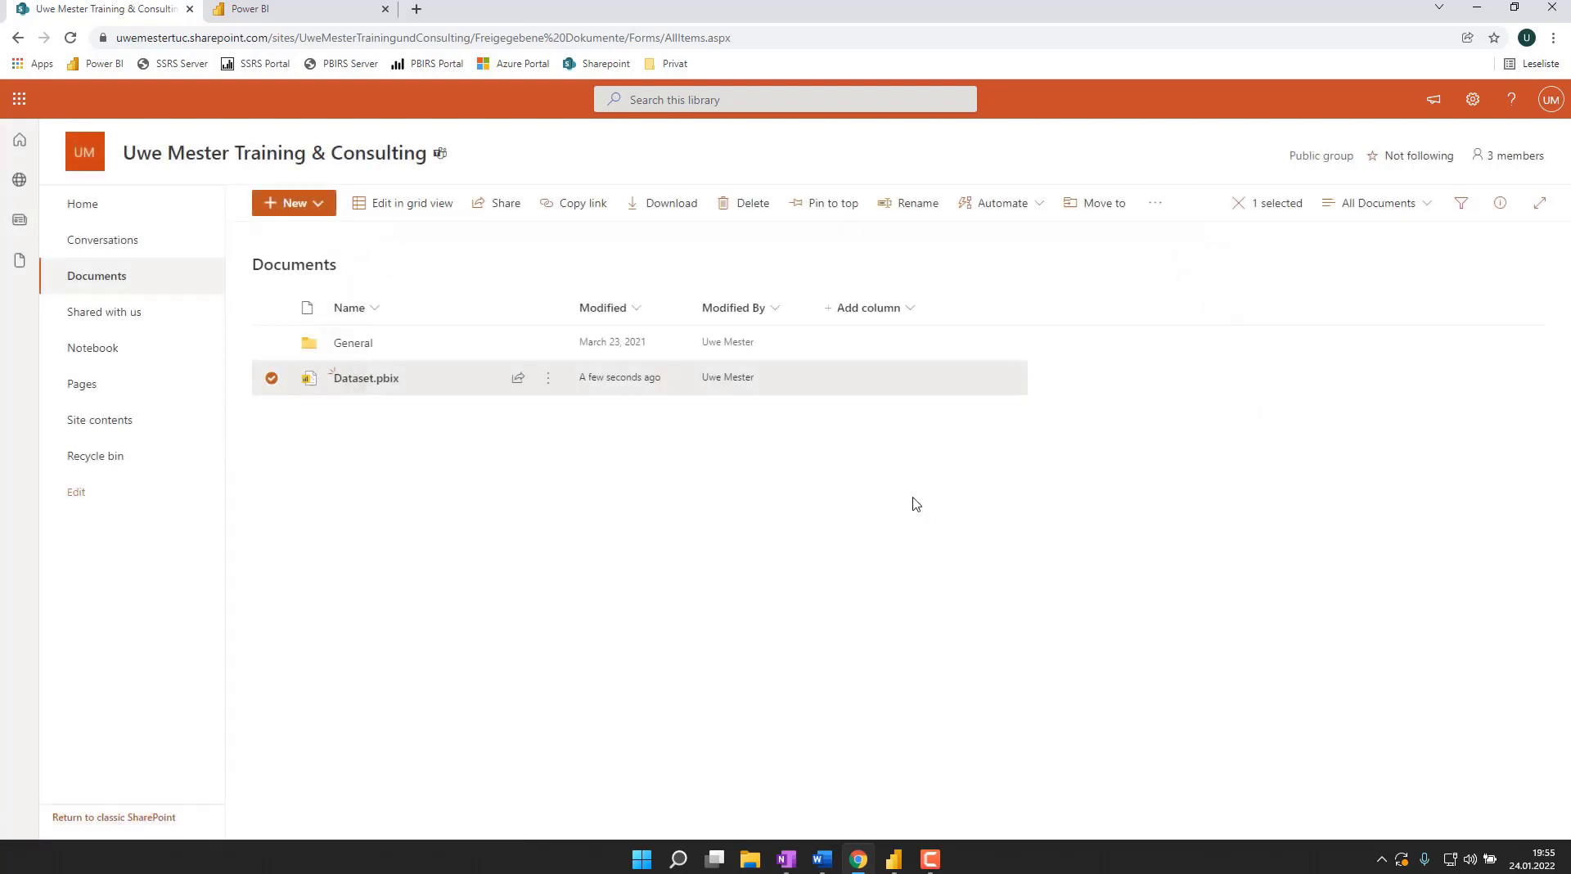
- In the Power BI workspace, start a file import from SharePoint - Team Sites
left_click(287, 14)
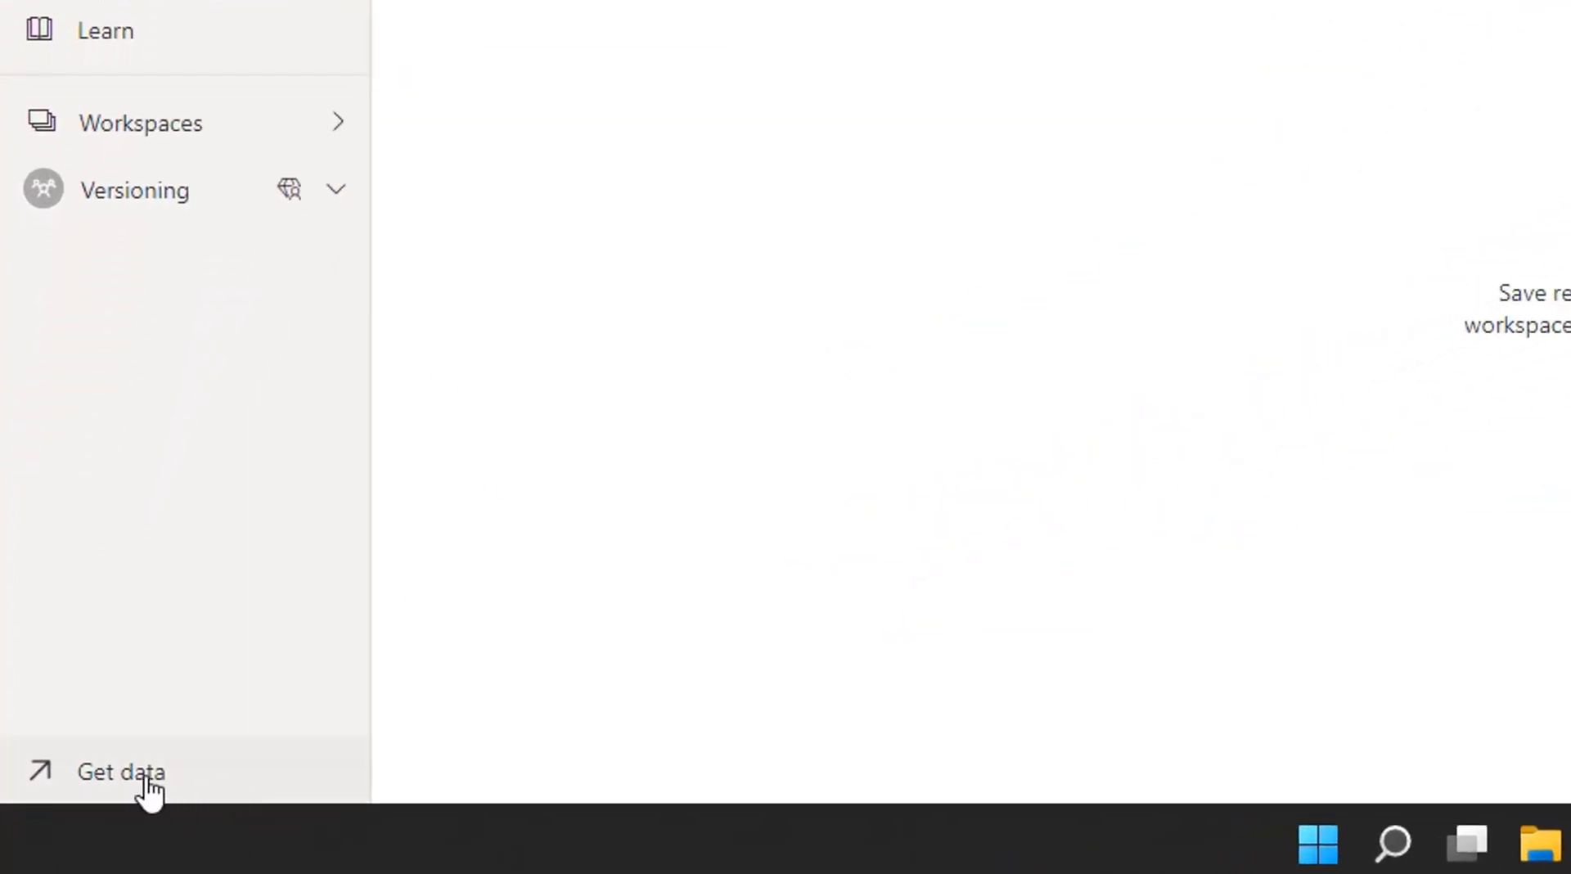
left_click(150, 790)
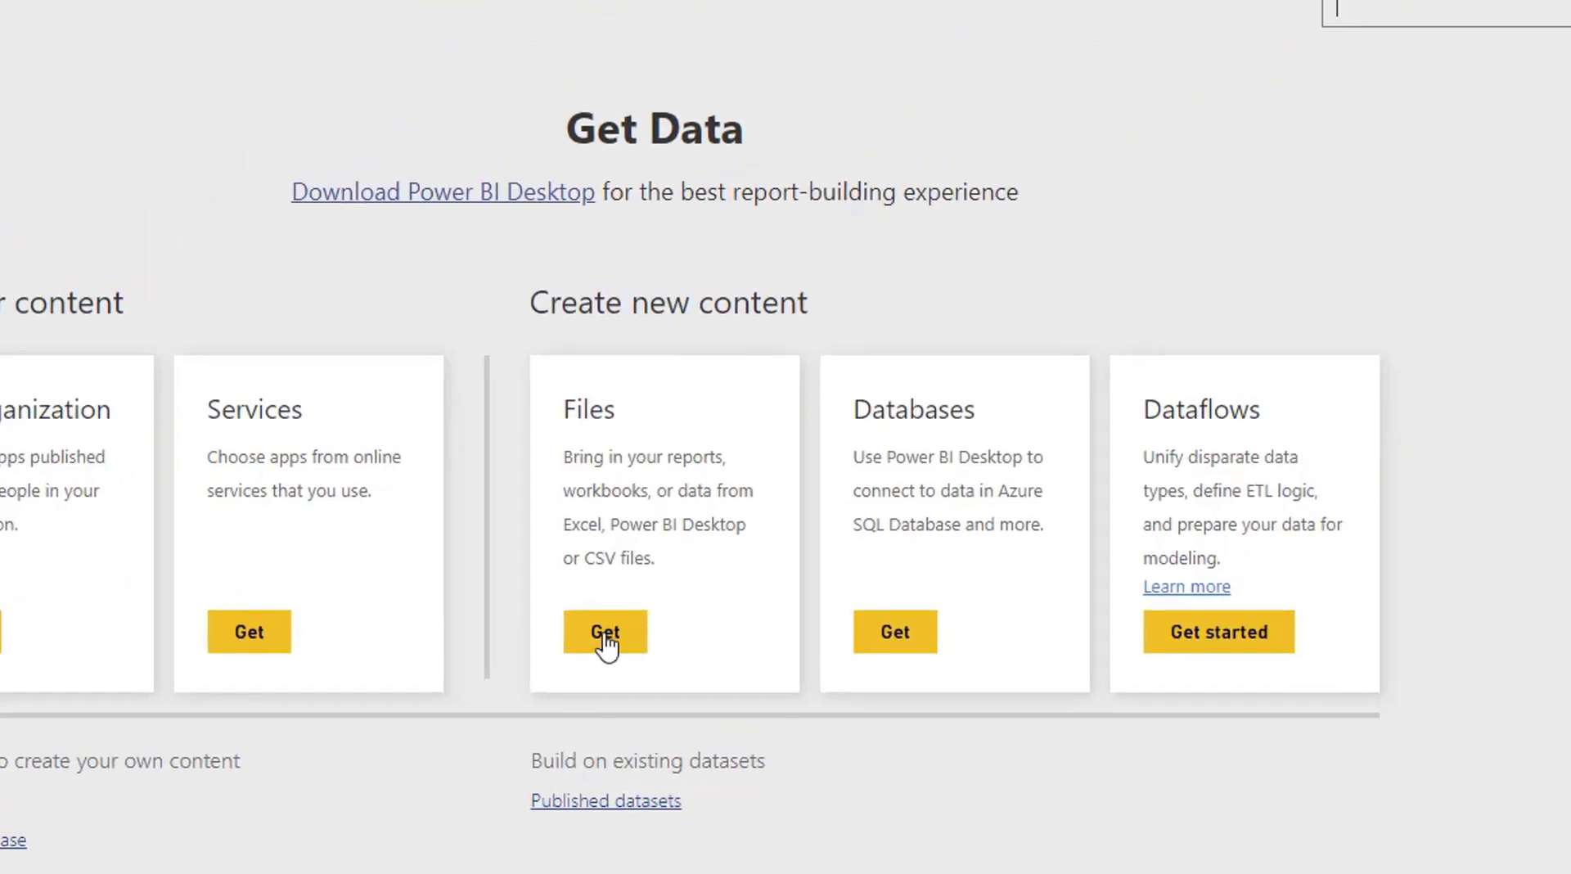
left_click(603, 640)
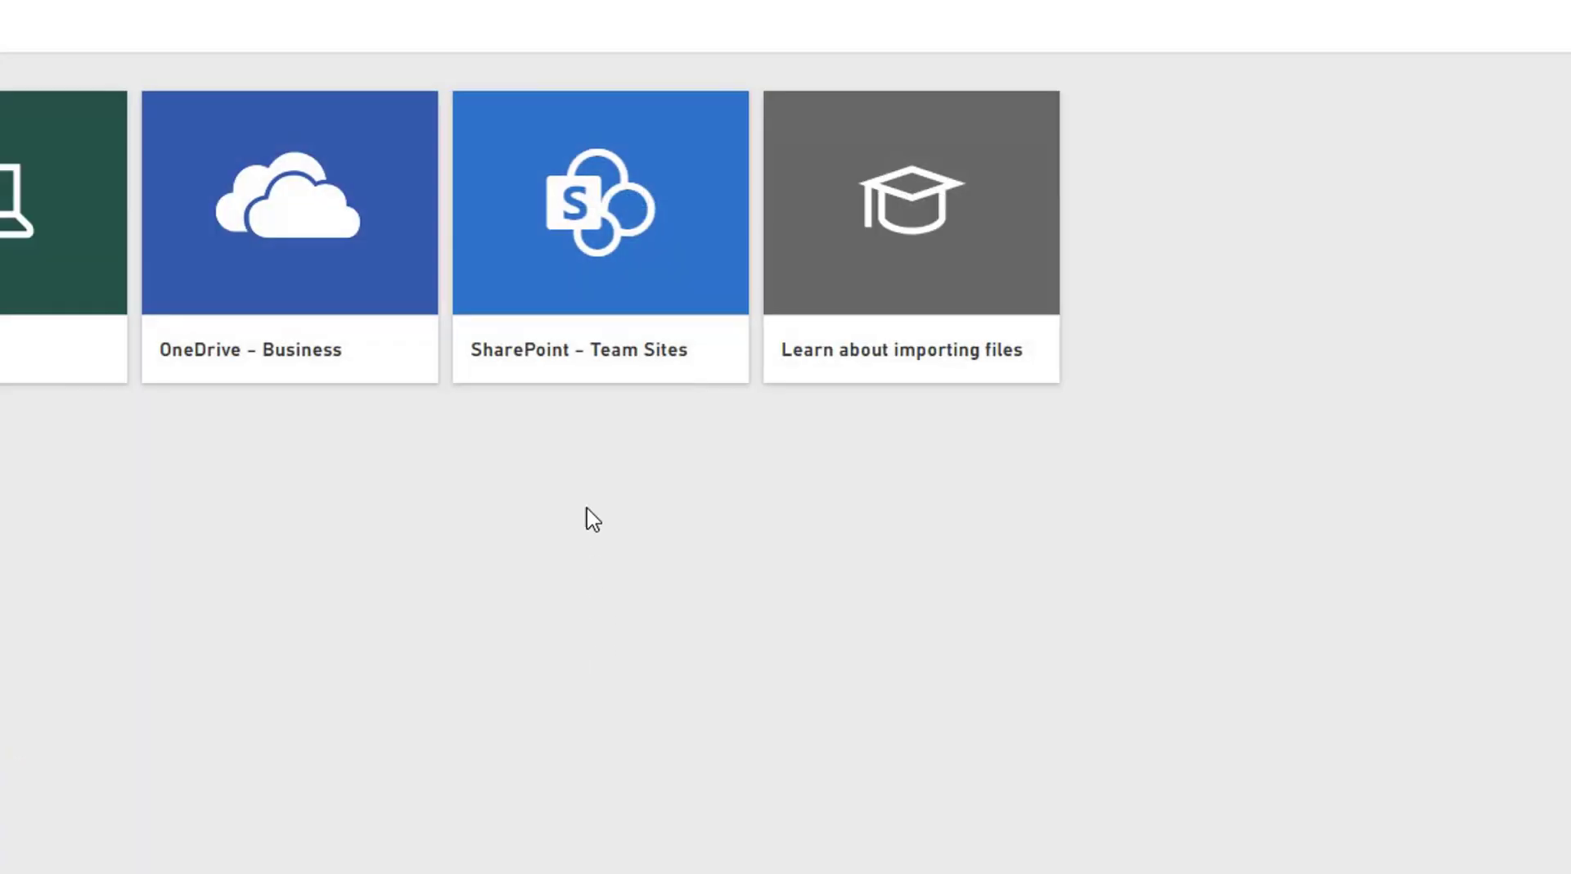
left_click(622, 360)
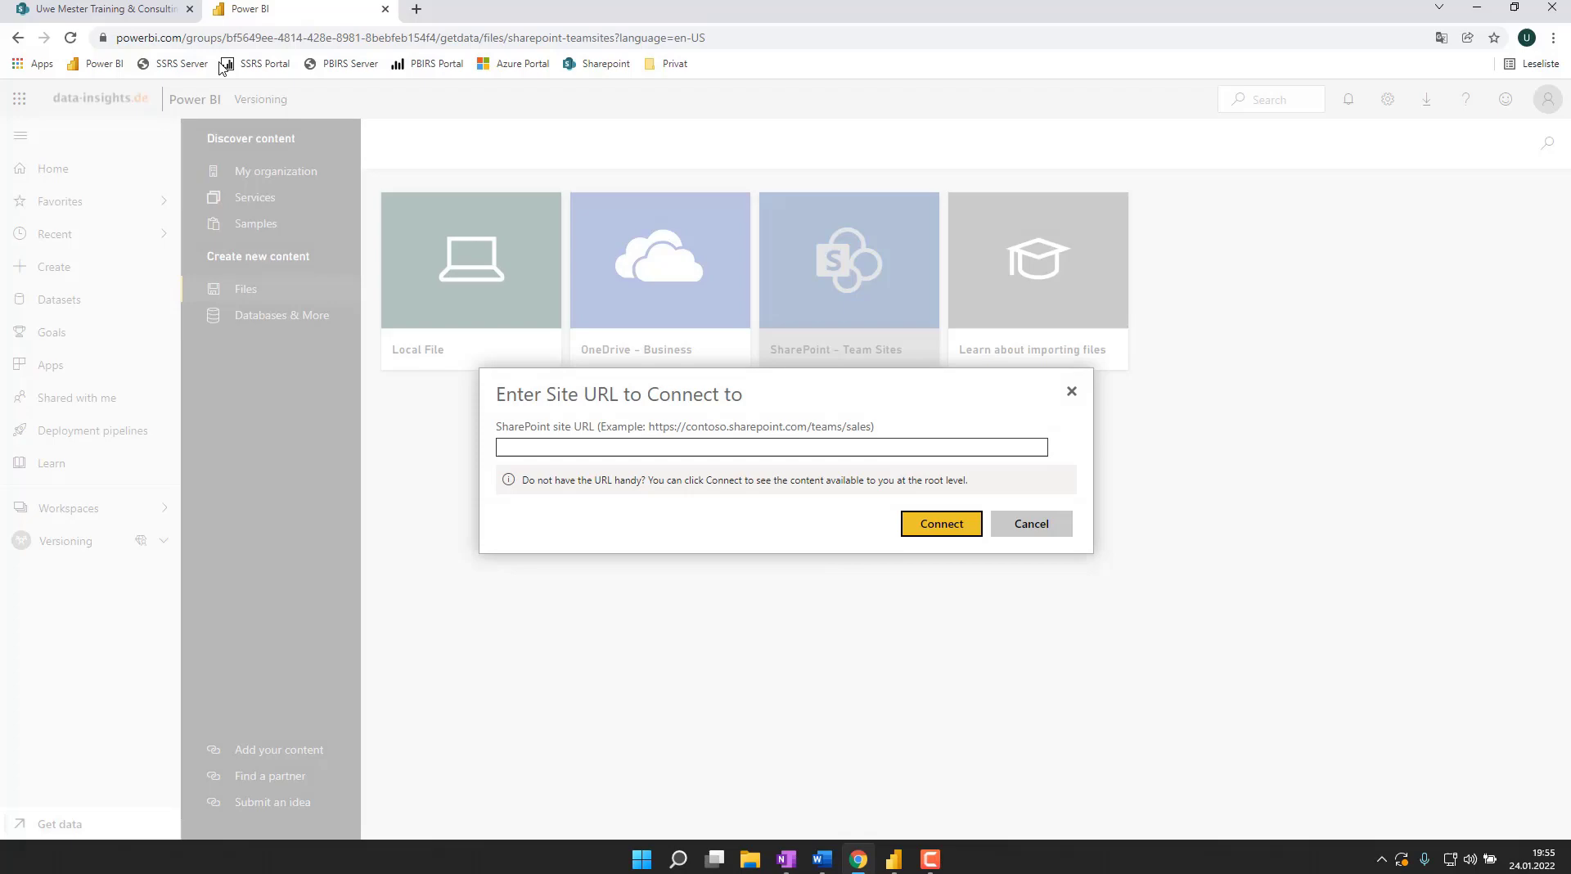
- Connect using the copied team site URL and select Dataset.pbix in Freigegebene Dokumente
left_click(135, 13)
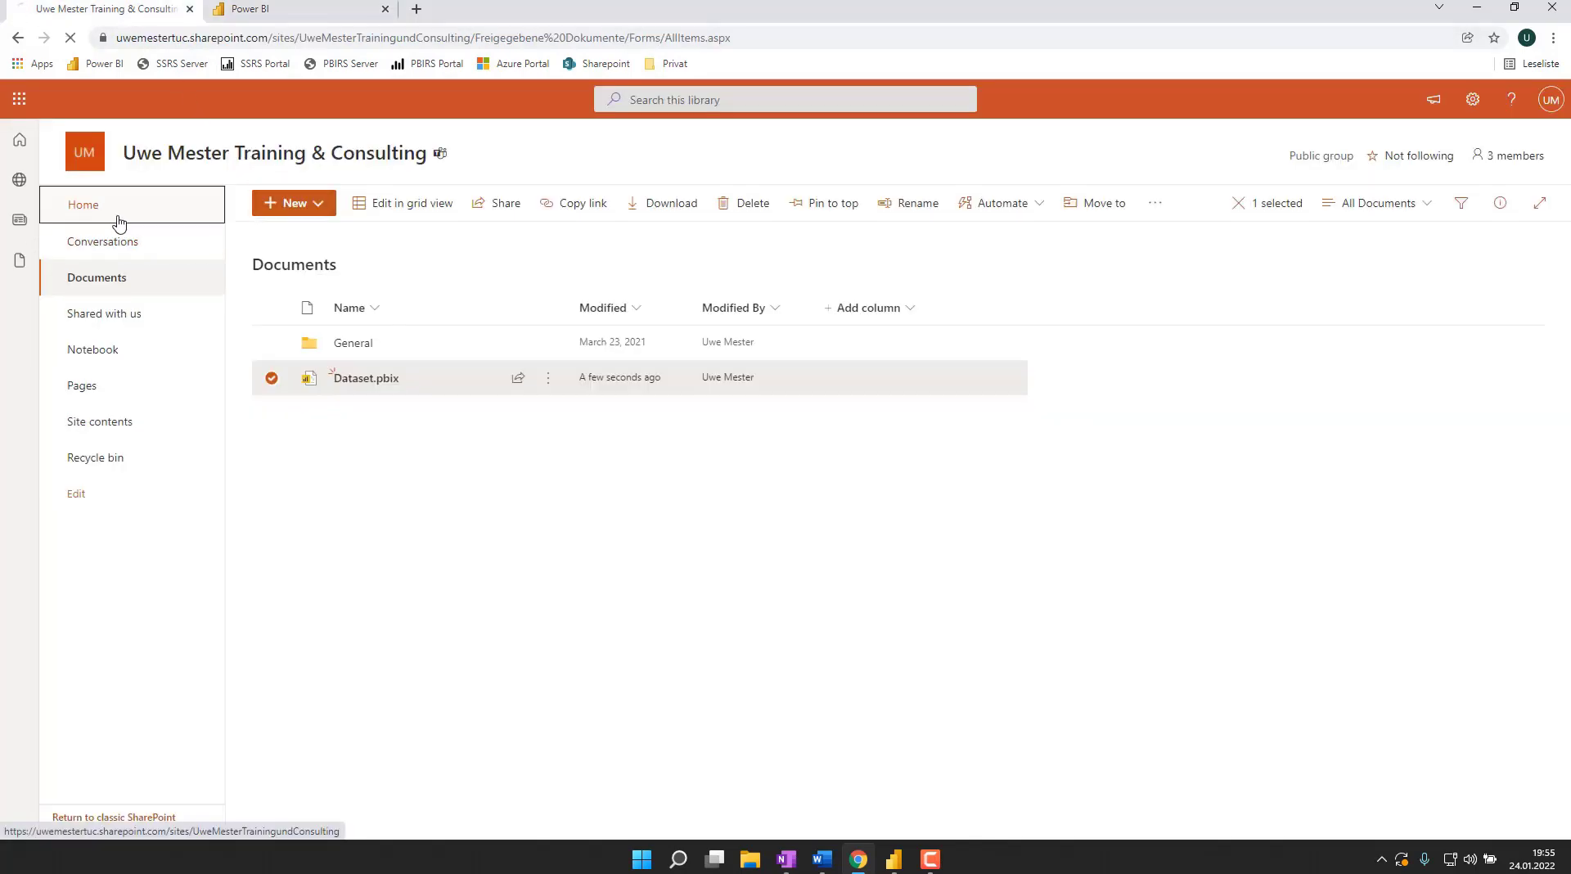
left_click(503, 39)
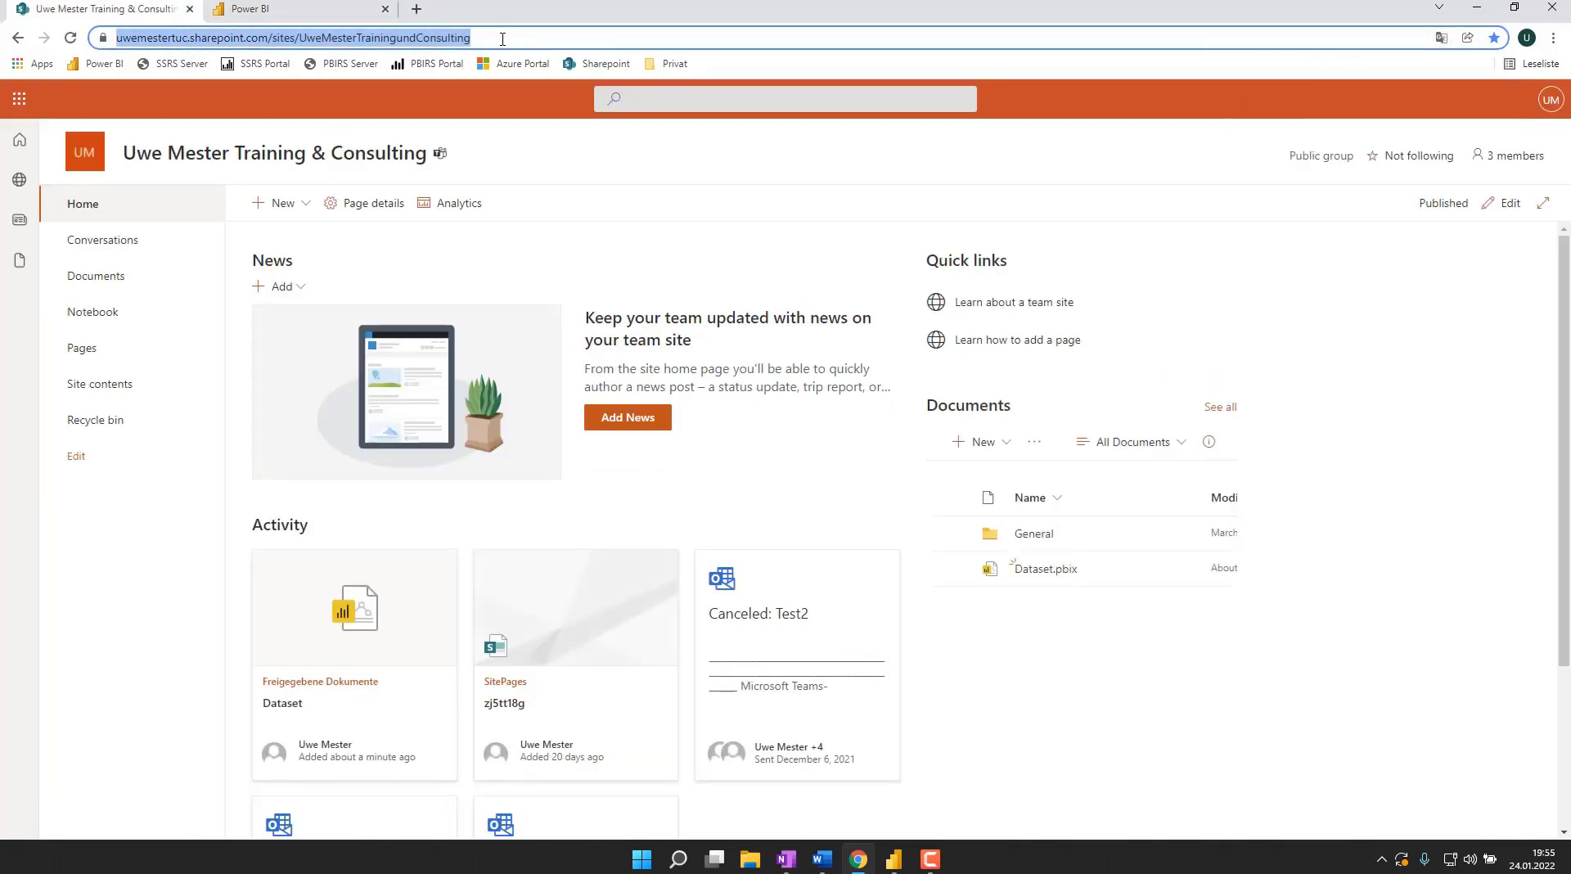
key("ctrl+c")
left_click(325, 9)
left_click(725, 448)
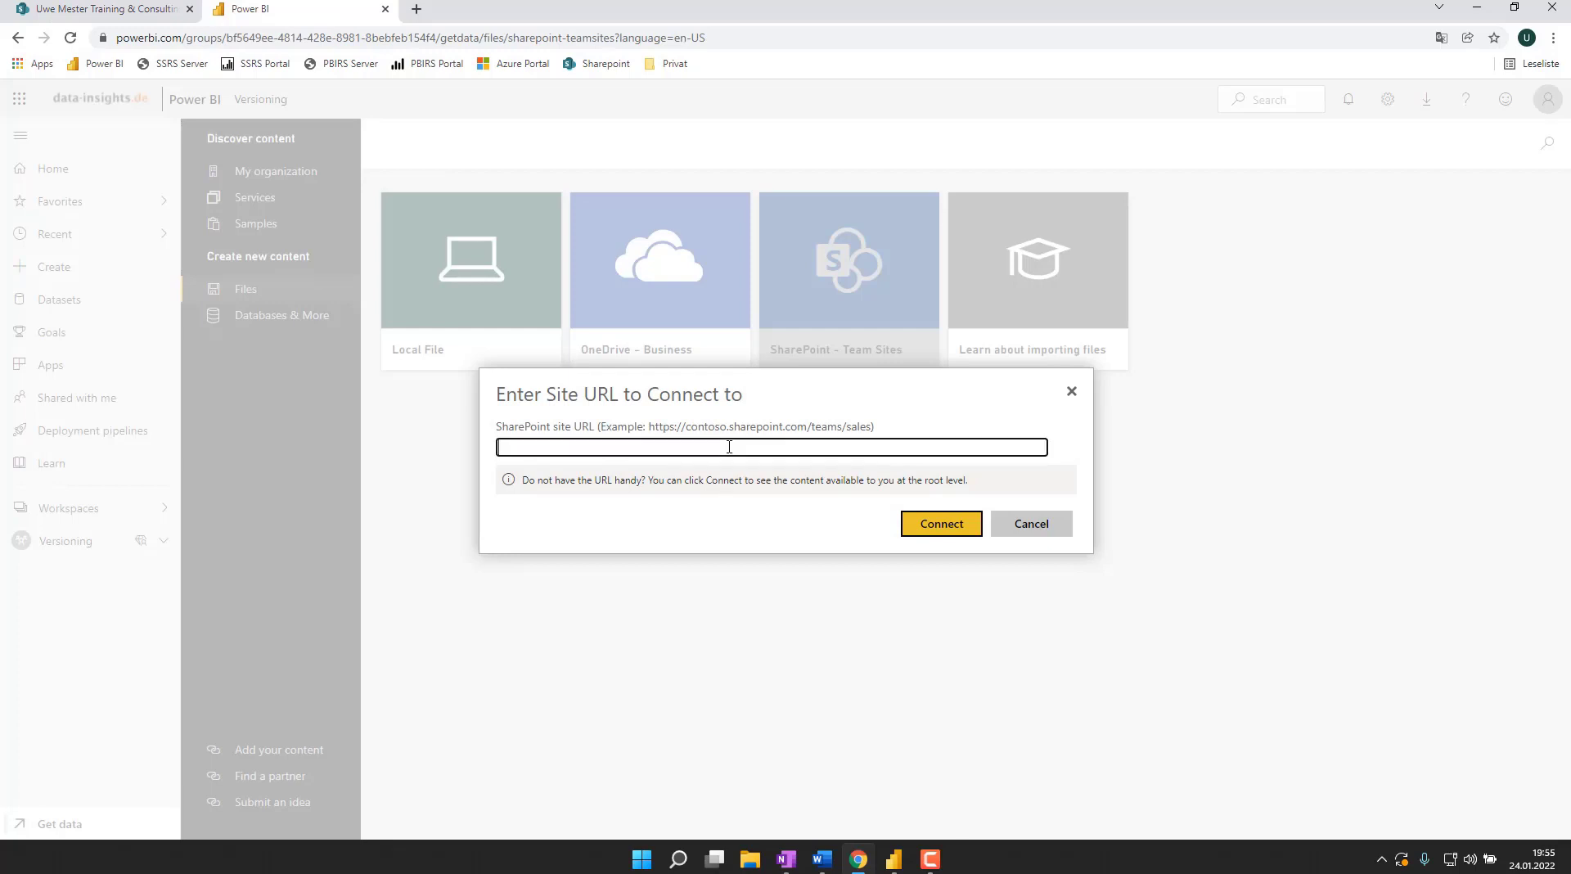
key("ctrl+v")
left_click(934, 533)
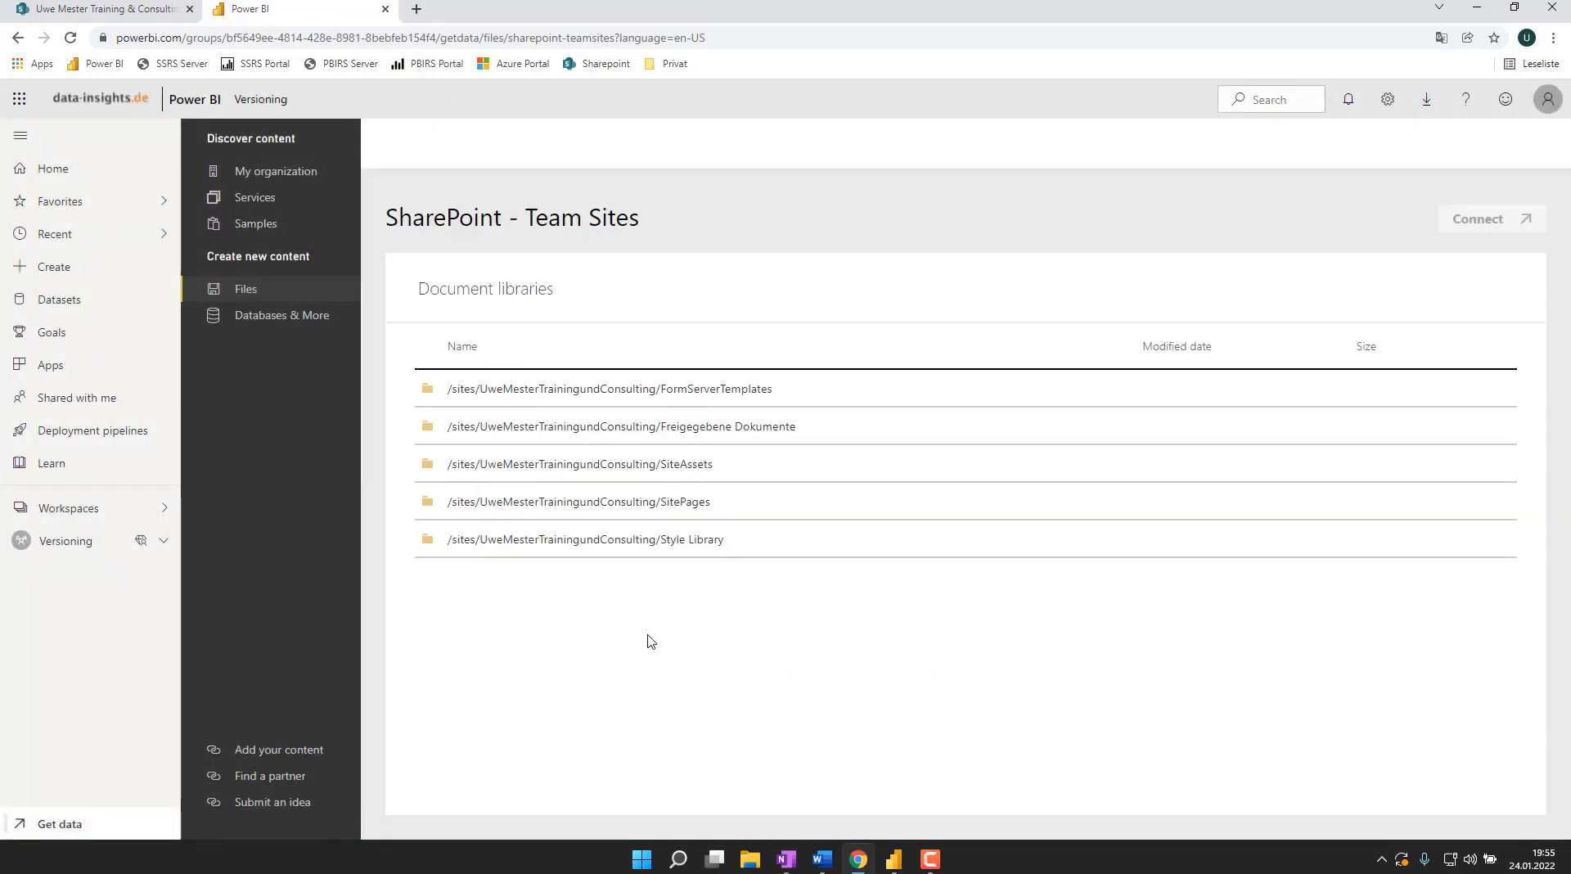
left_click(660, 433)
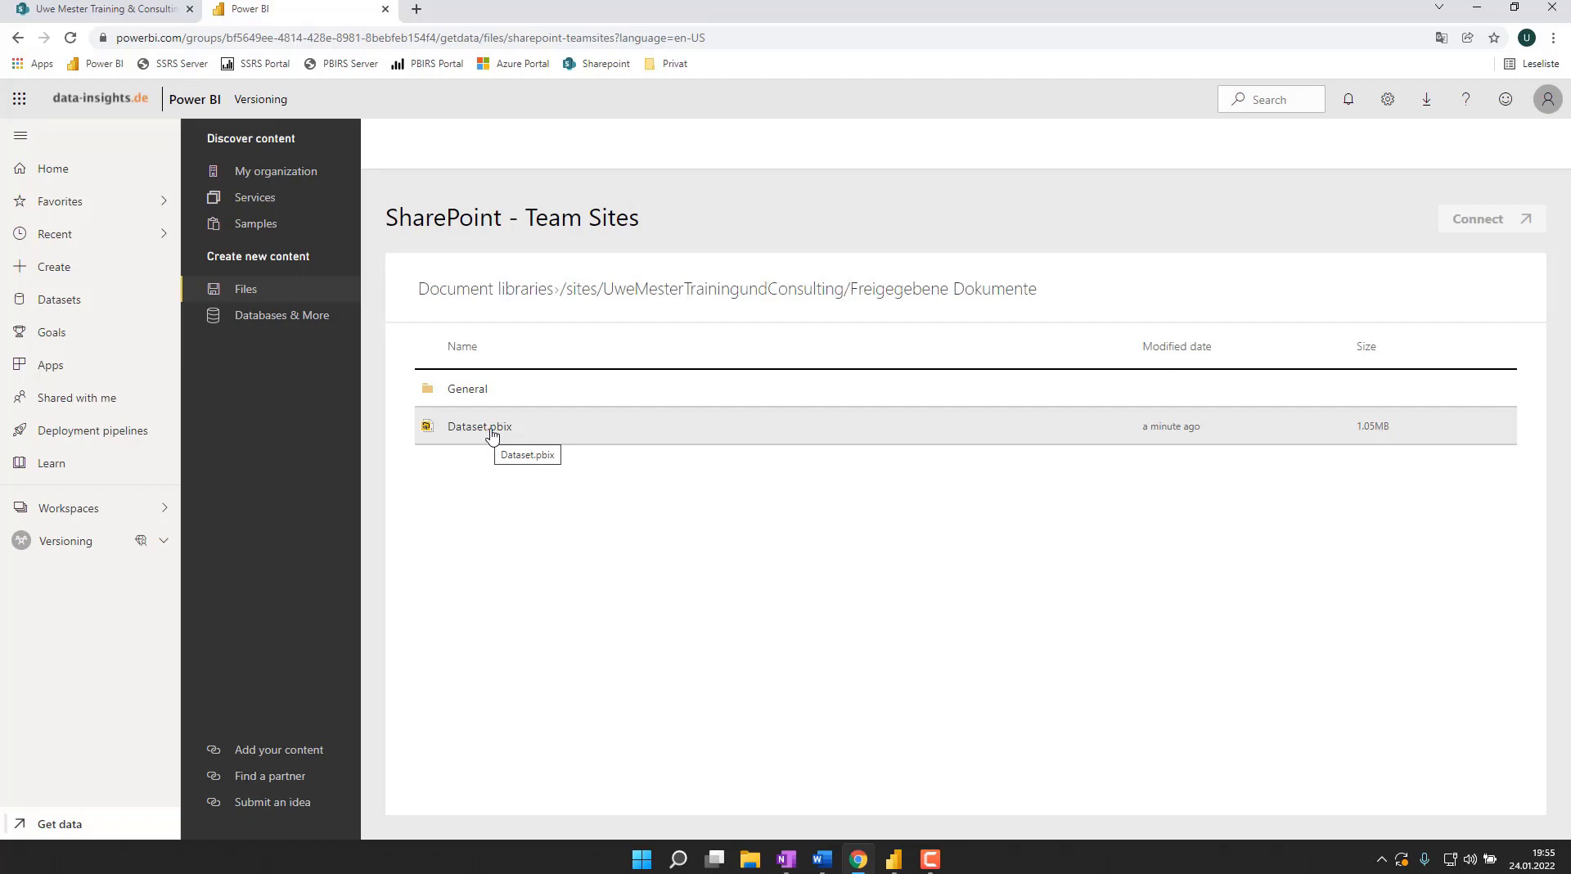
left_click(492, 435)
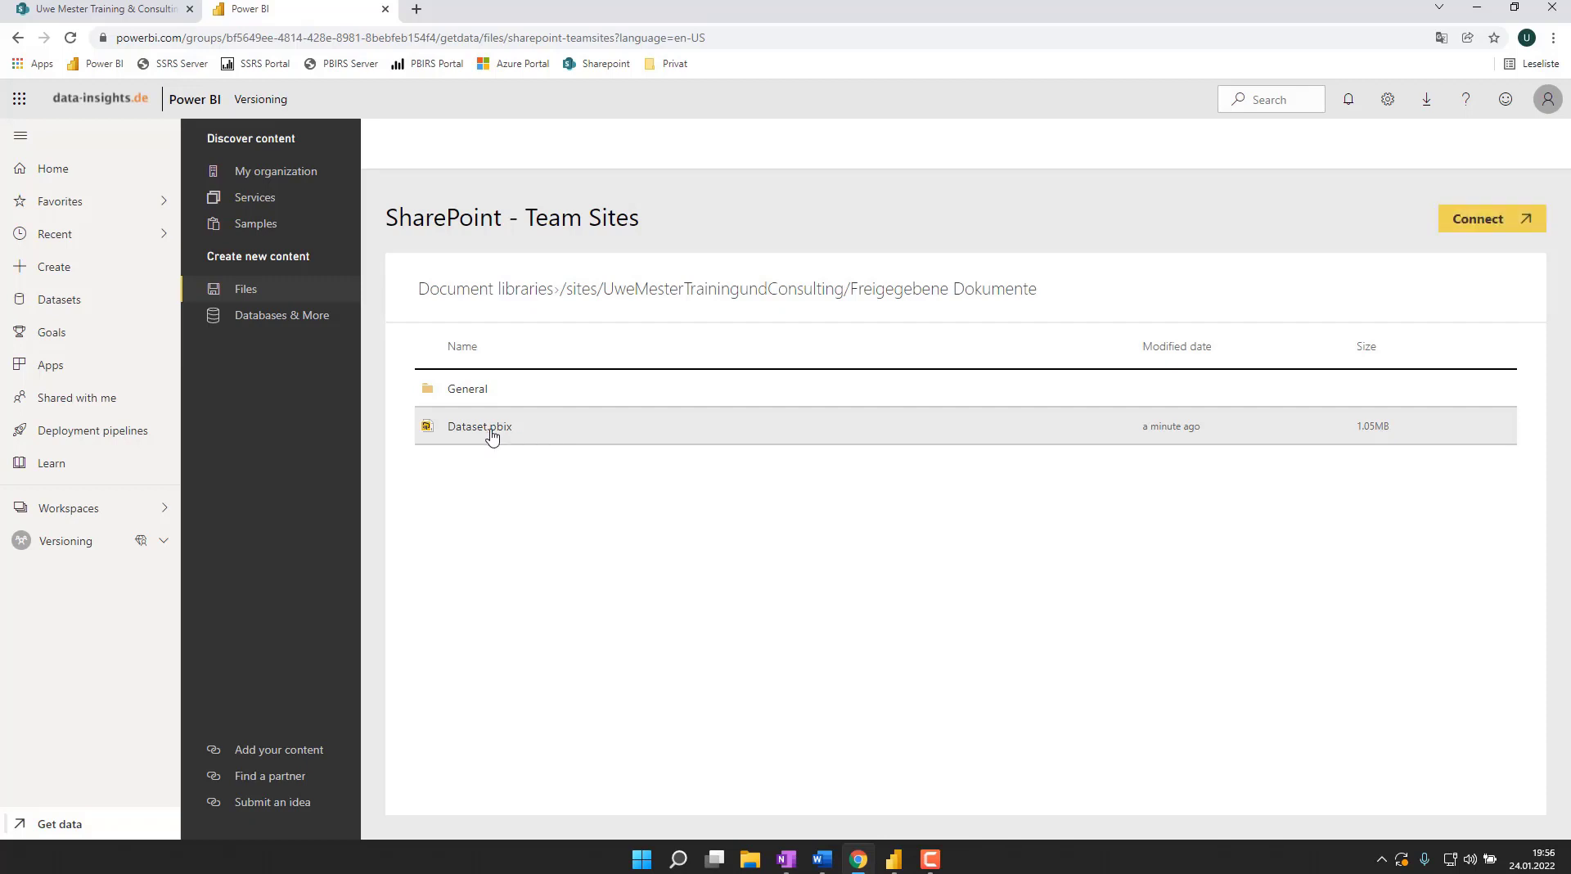
- Import Dataset.pbix into the Versioning workspace and view its report showing the initial version text
left_click(1470, 225)
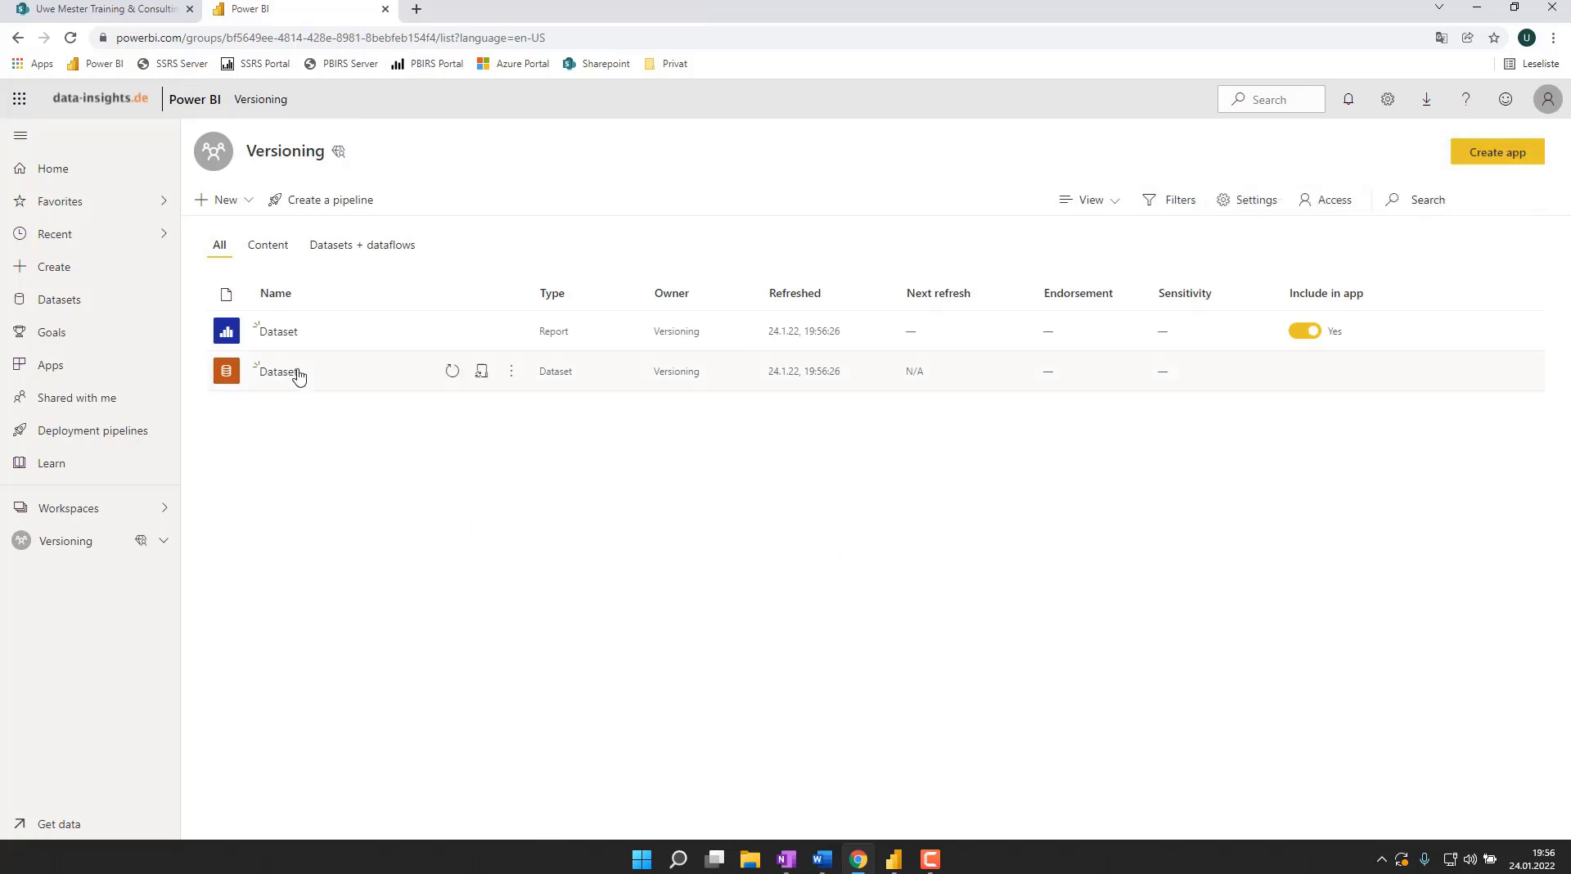
left_click(278, 331)
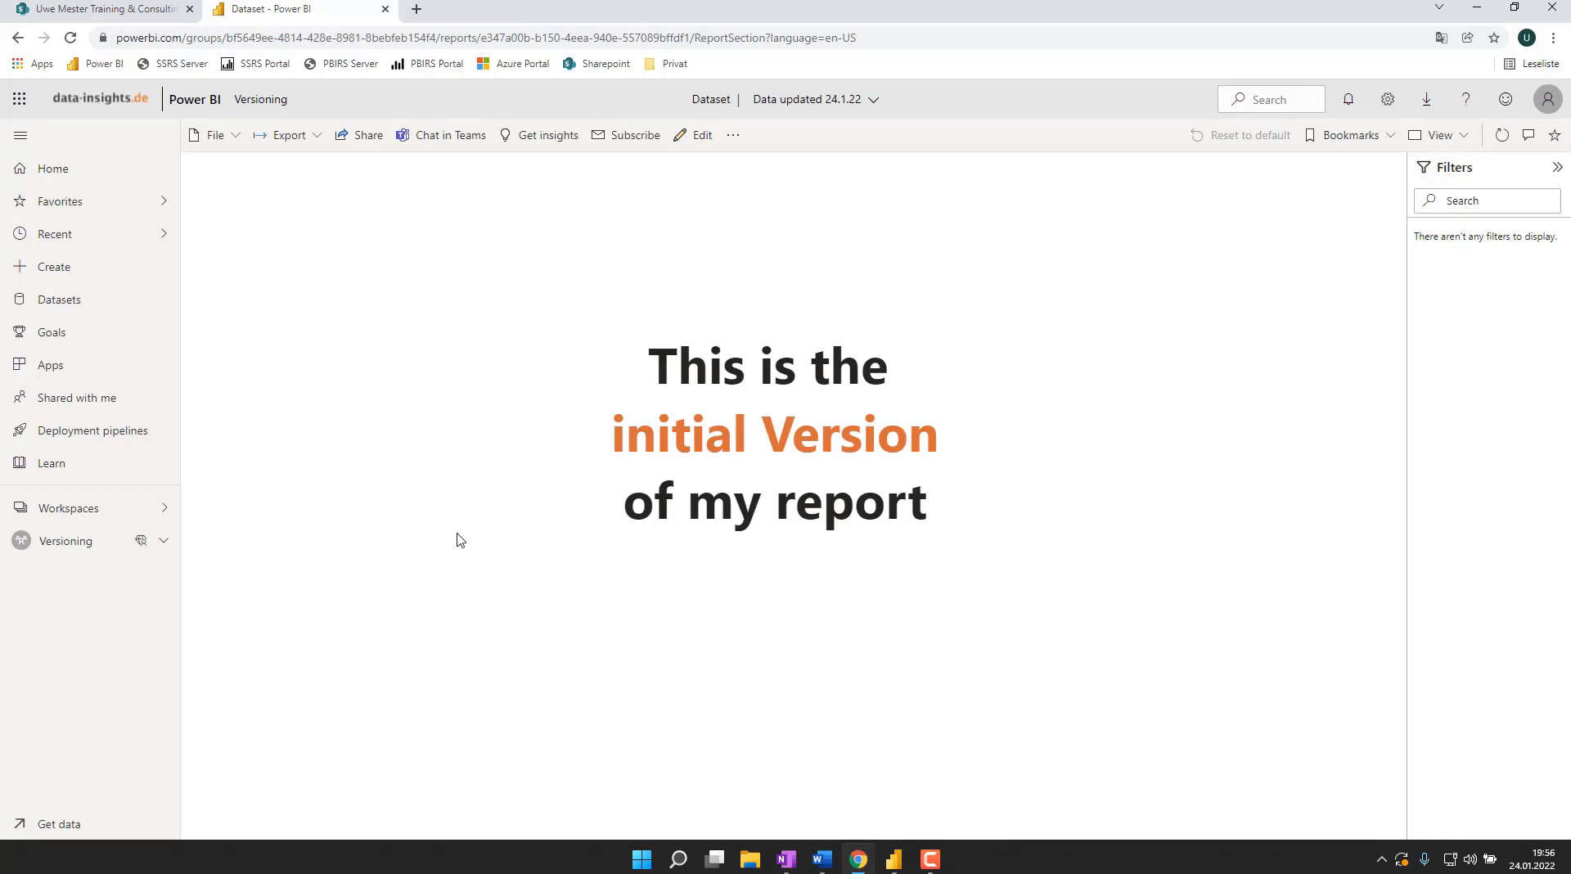
left_click(131, 9)
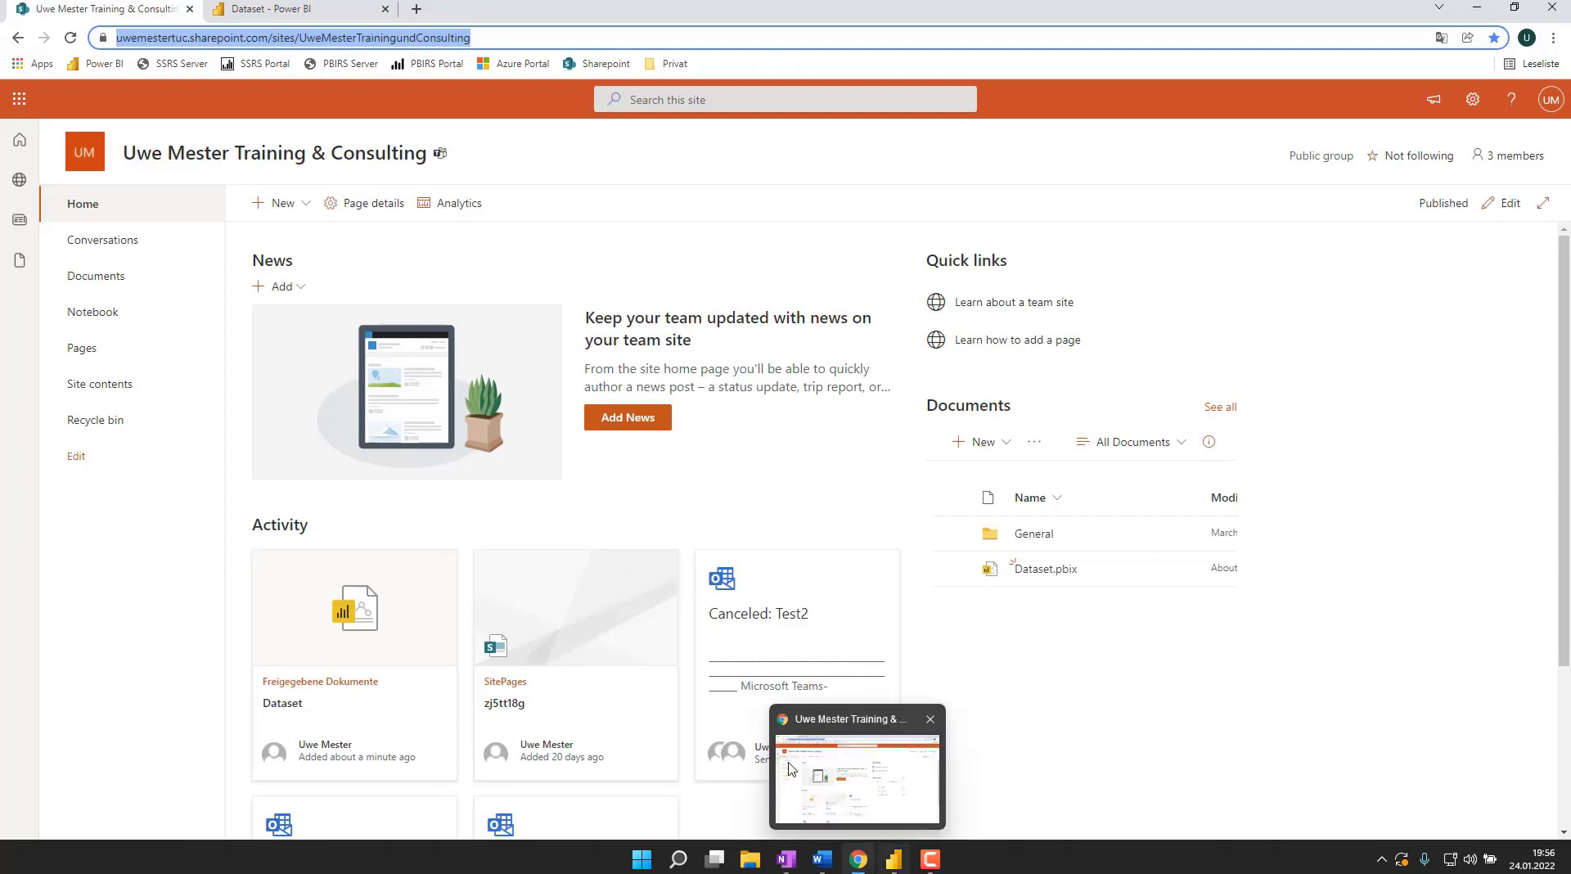
- Replace 'initial' with '2nd' in the report text box so it reads '2nd Version', then save
left_click(95, 276)
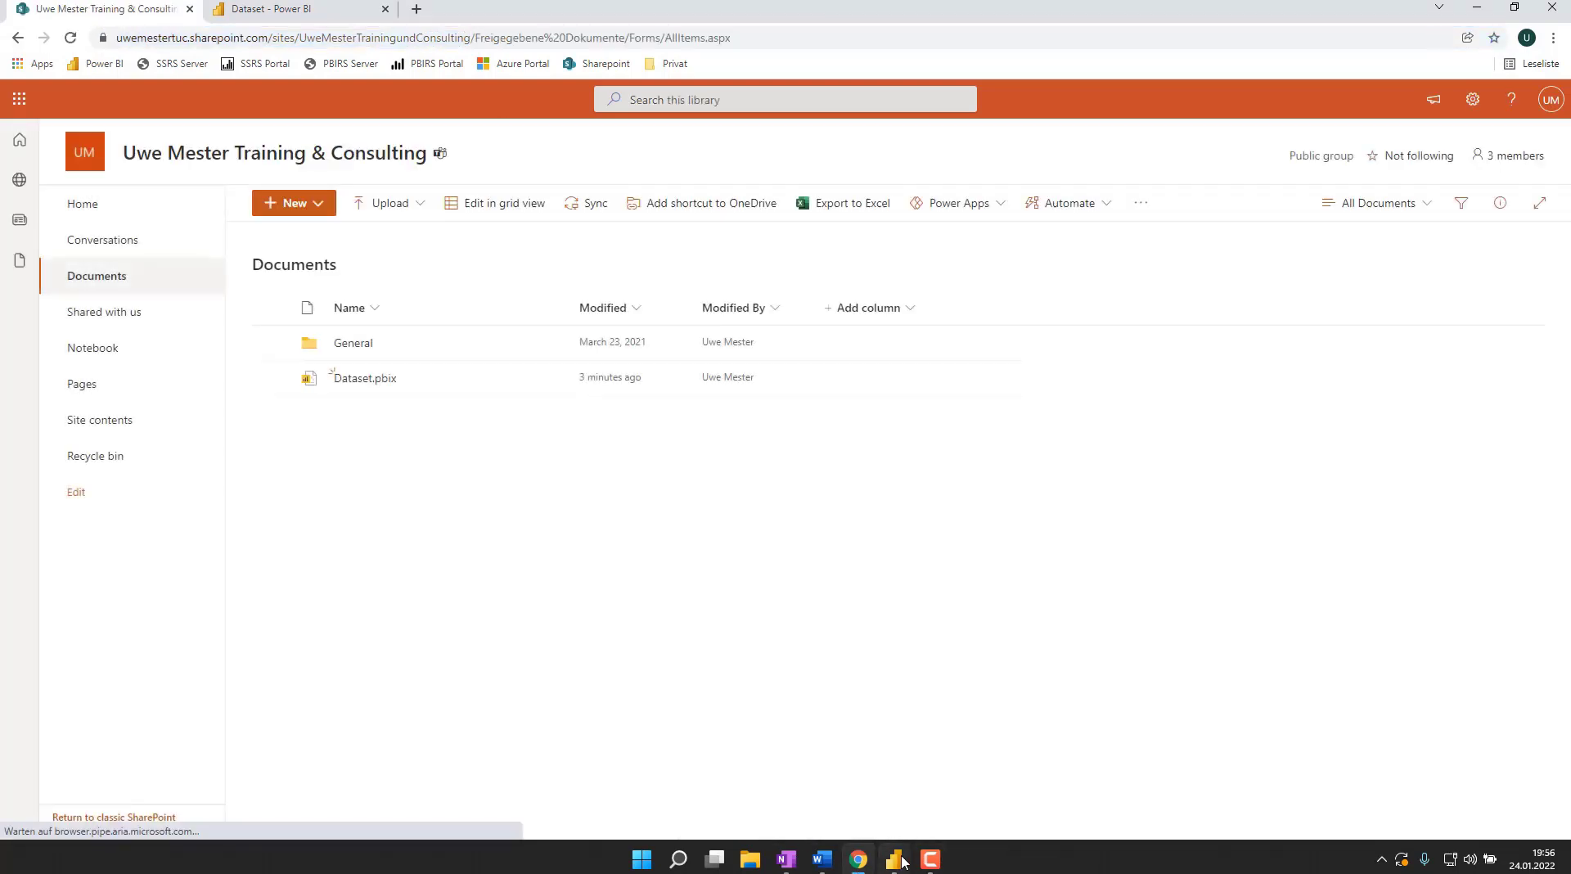
left_click(894, 861)
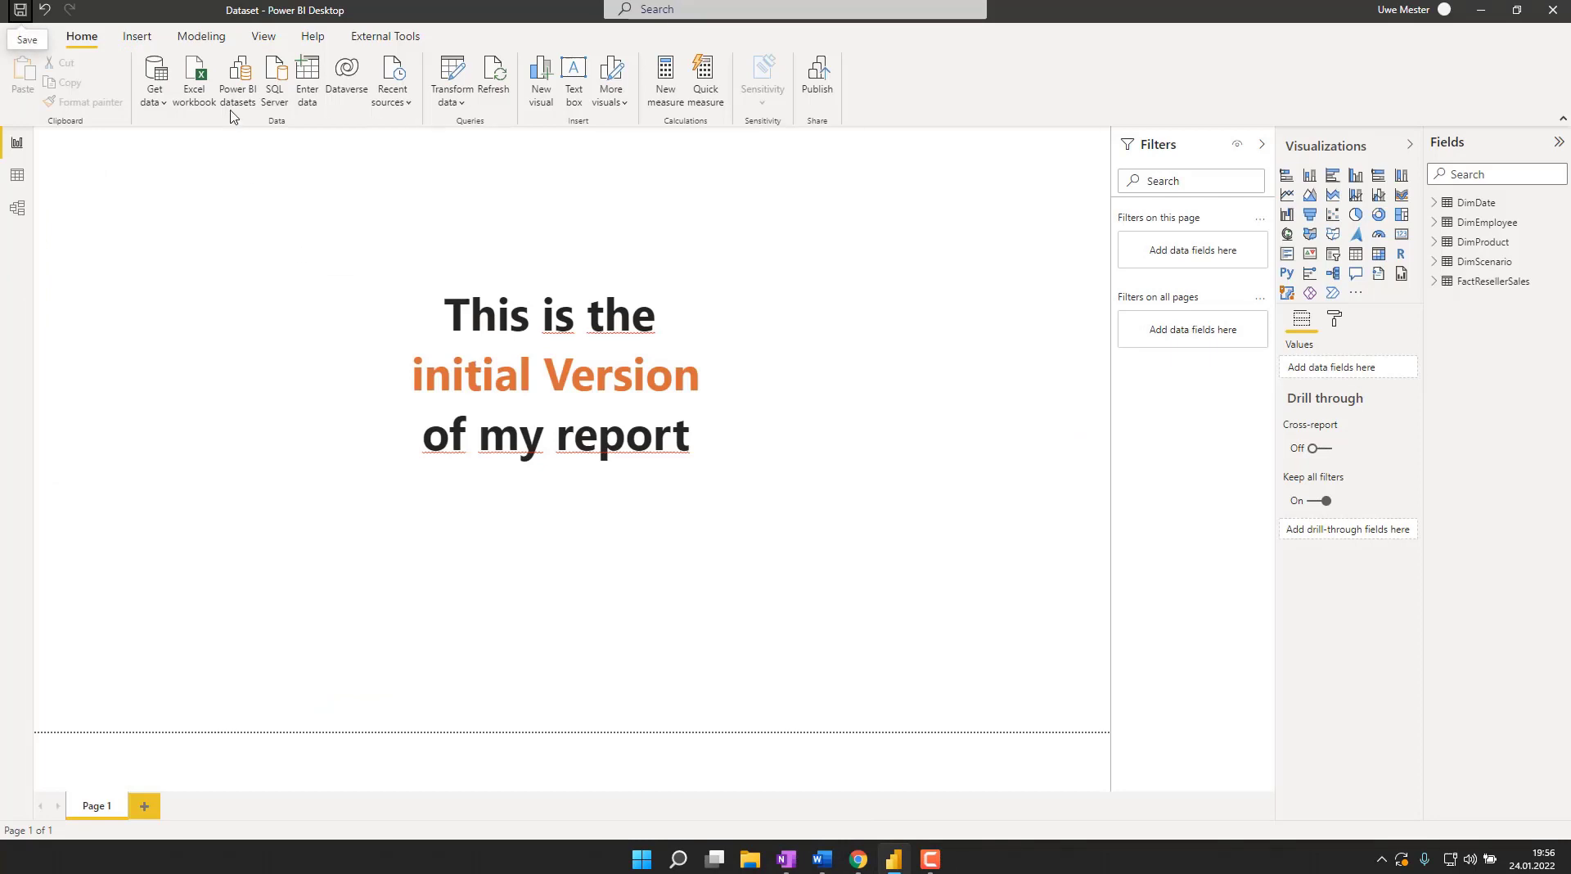
left_click(533, 366)
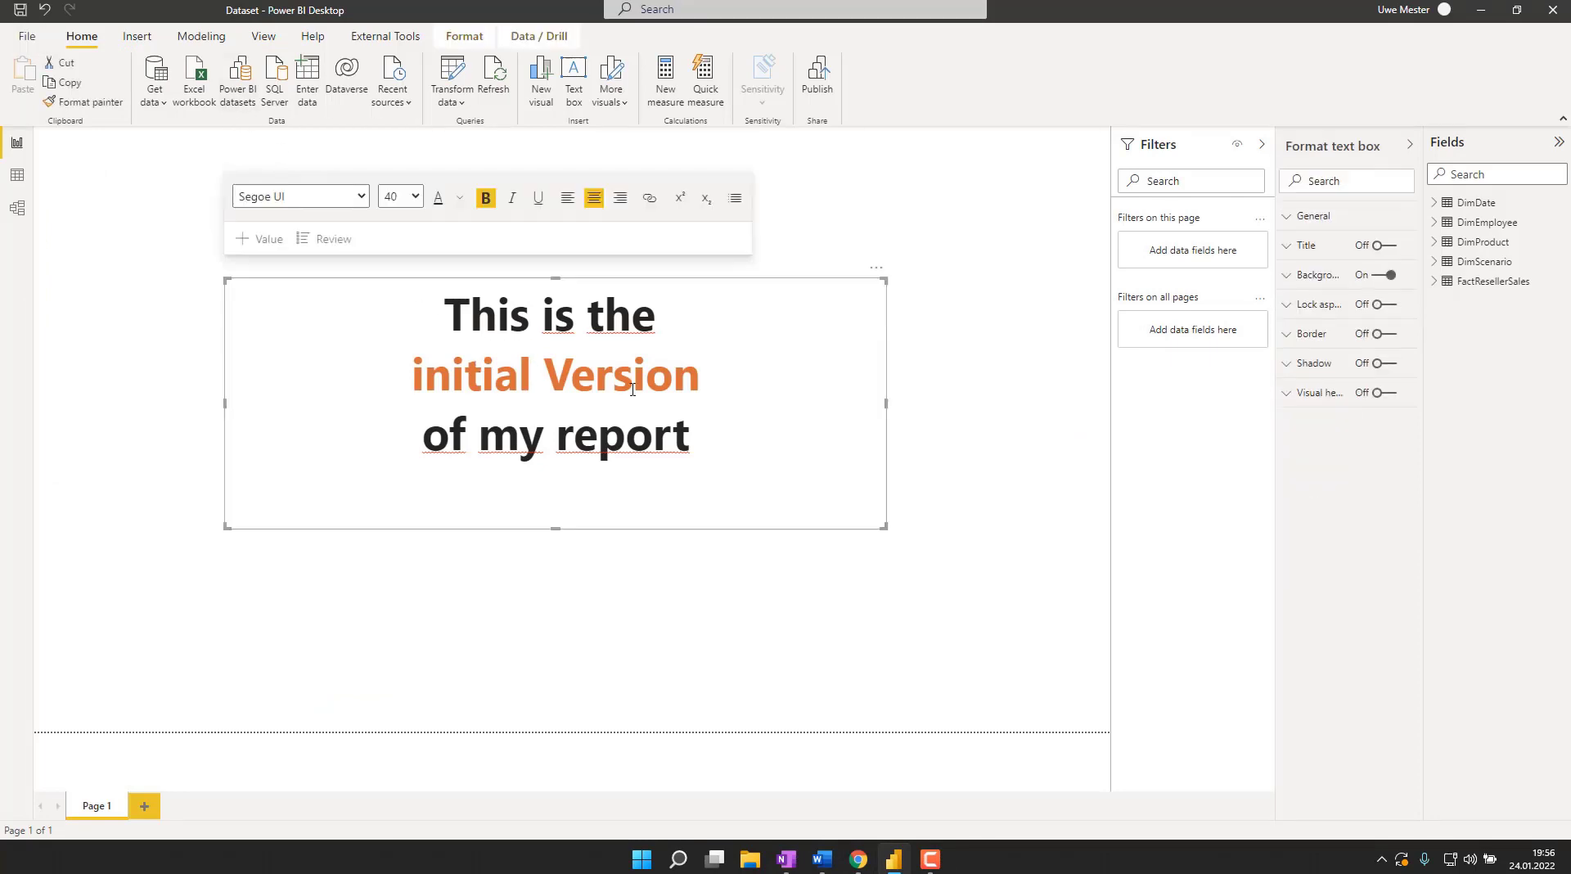
key("BackSpace")
key("BackSpace")
key("BackSpace")
key("BackSpace")
key("BackSpace")
key("BackSpace")
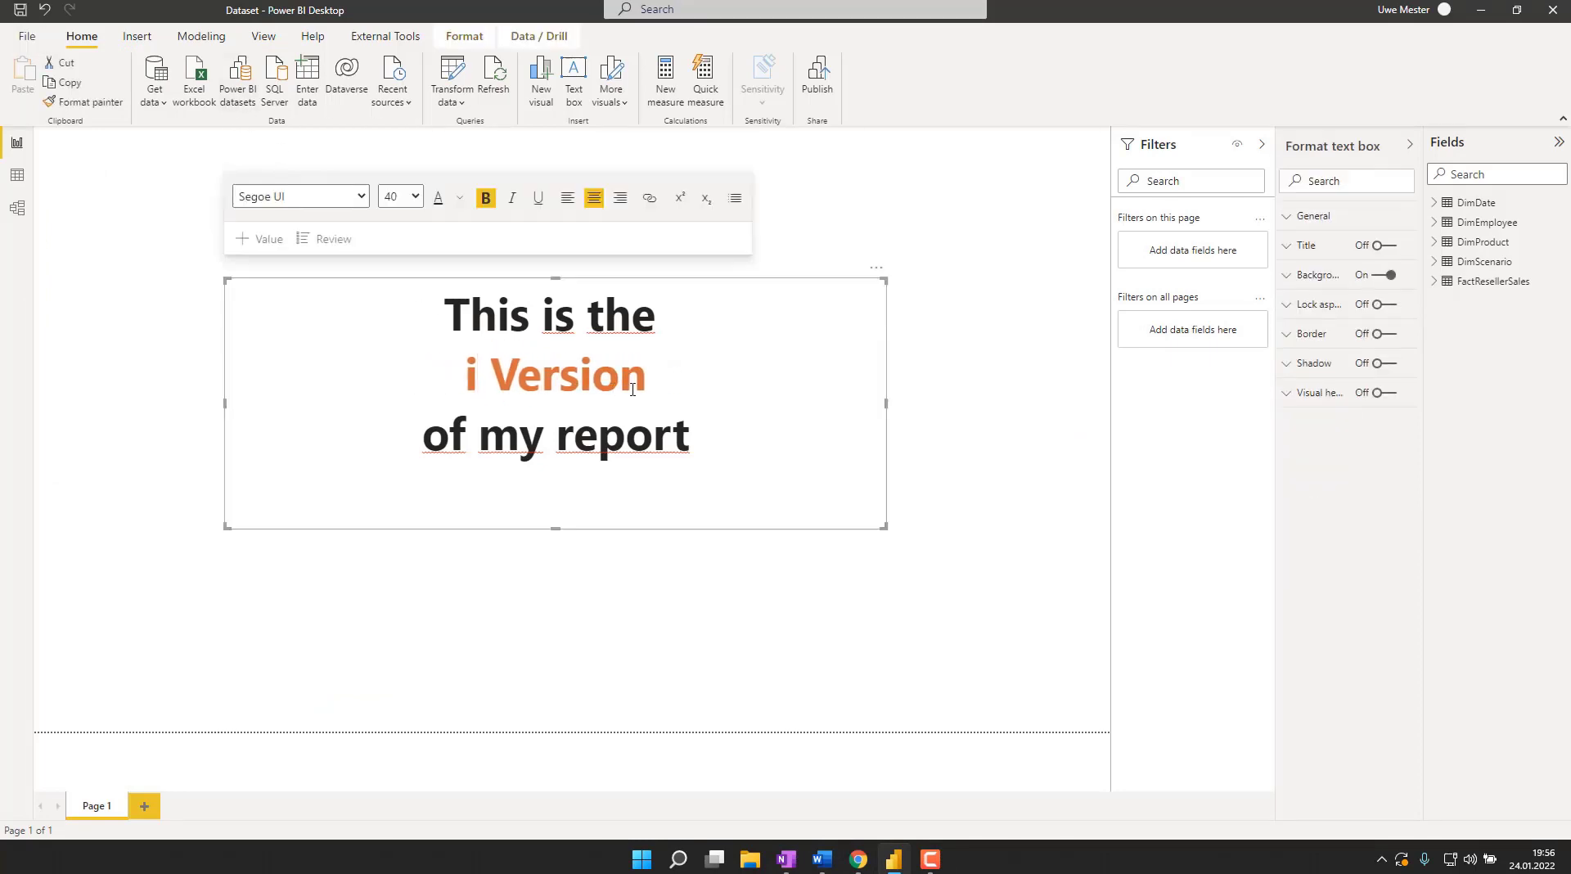
key("BackSpace")
type("2n")
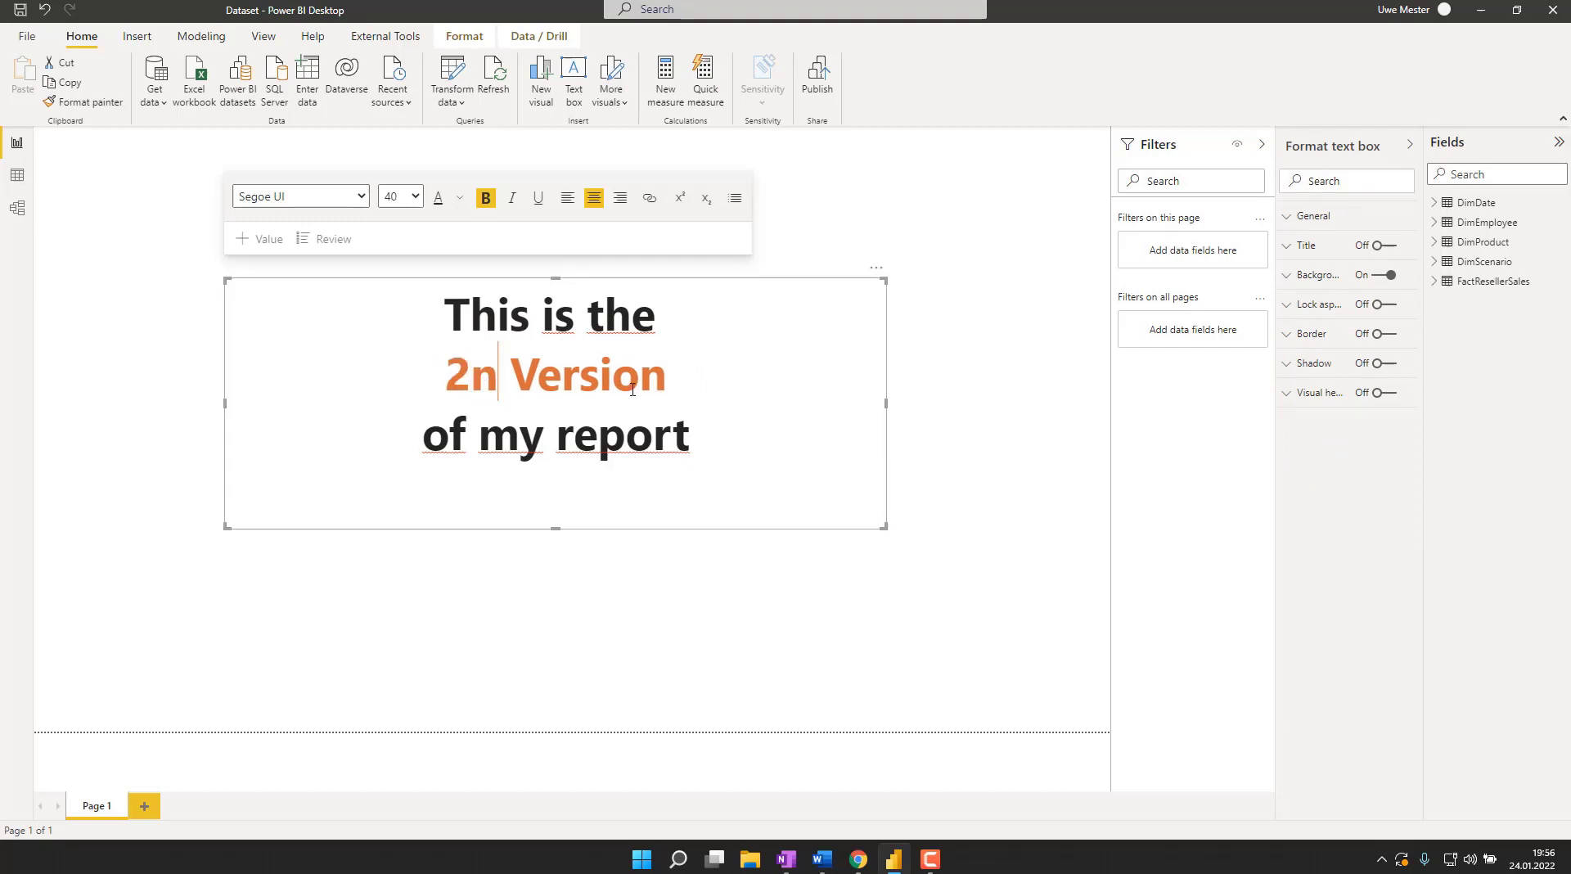
type("d")
left_click(1035, 372)
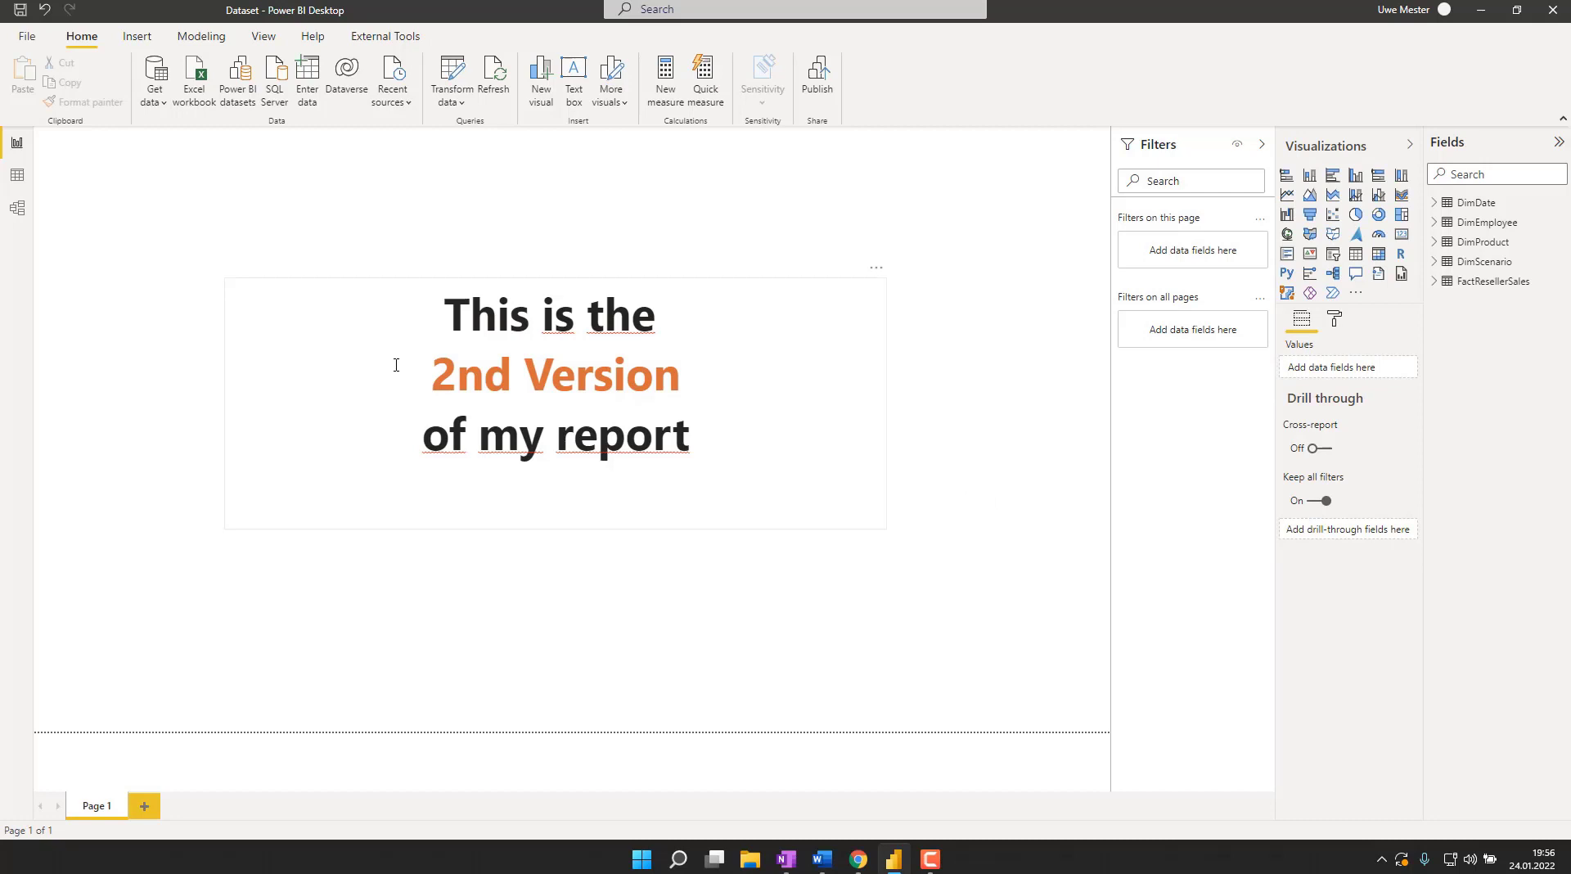
left_click(24, 13)
- Switch the Documents library holding Dataset.pbix to the classic SharePoint experience
left_click(858, 860)
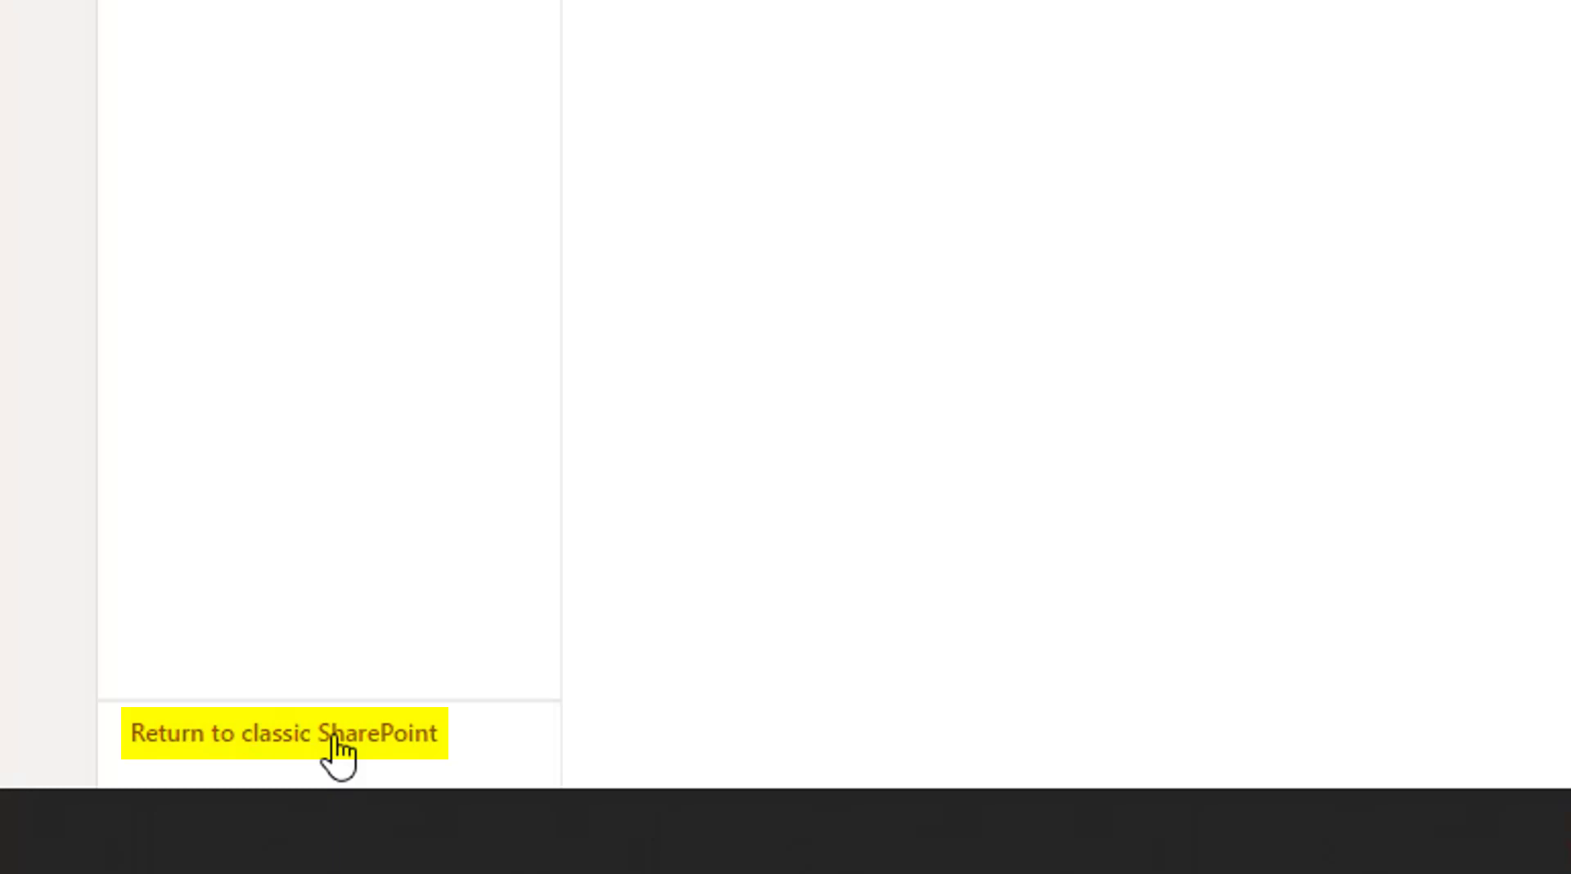
left_click(333, 738)
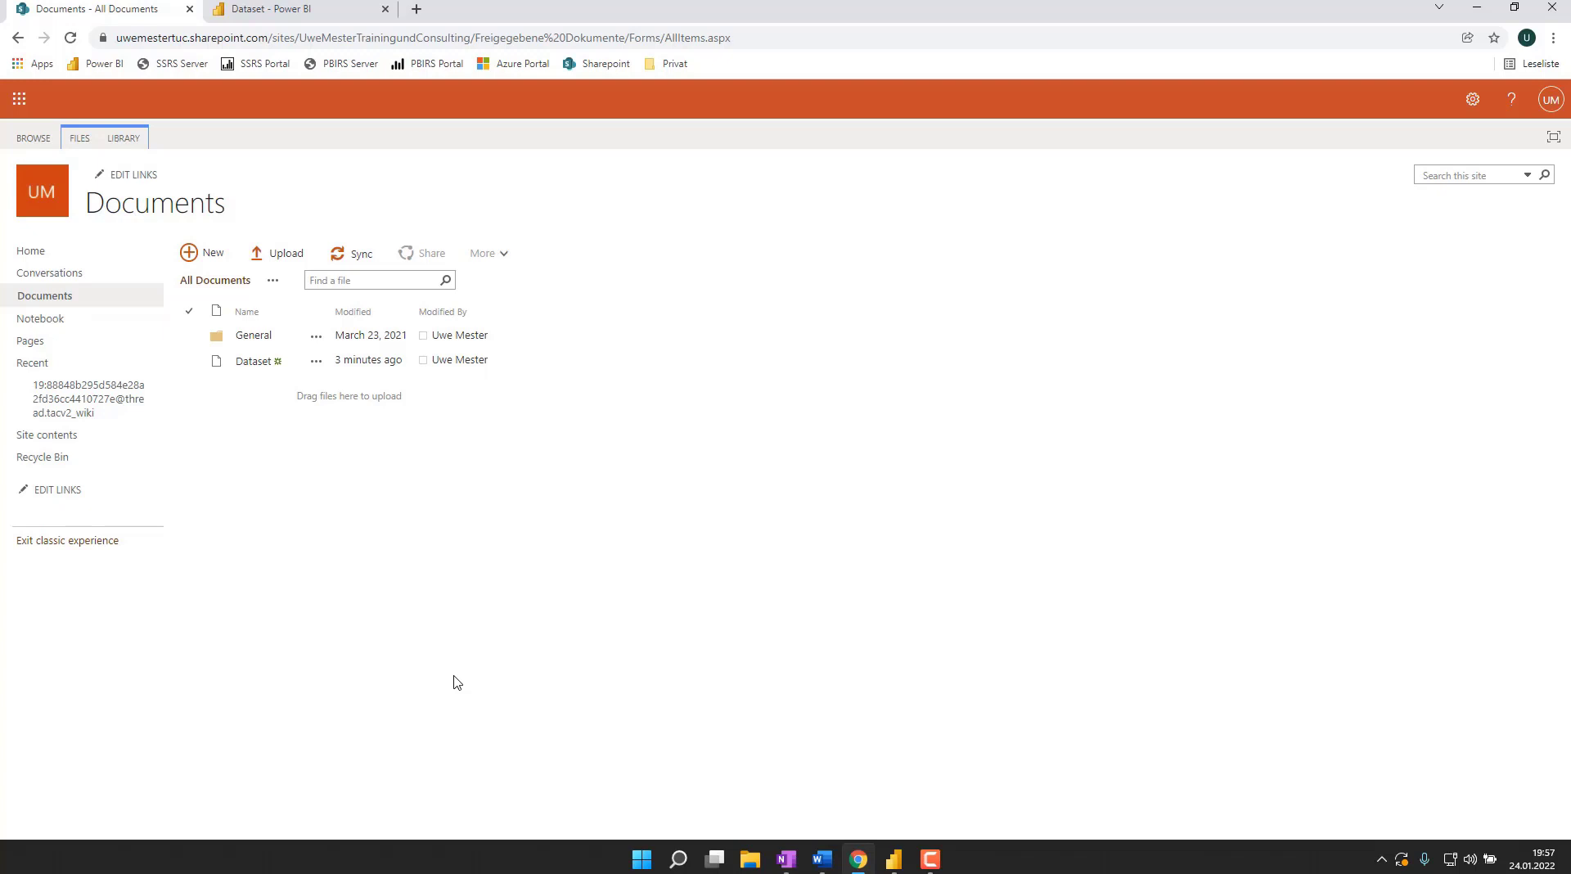
- Upload Dataset.pbix from the Desktop as a new version commented '2nd Version'
left_click(289, 261)
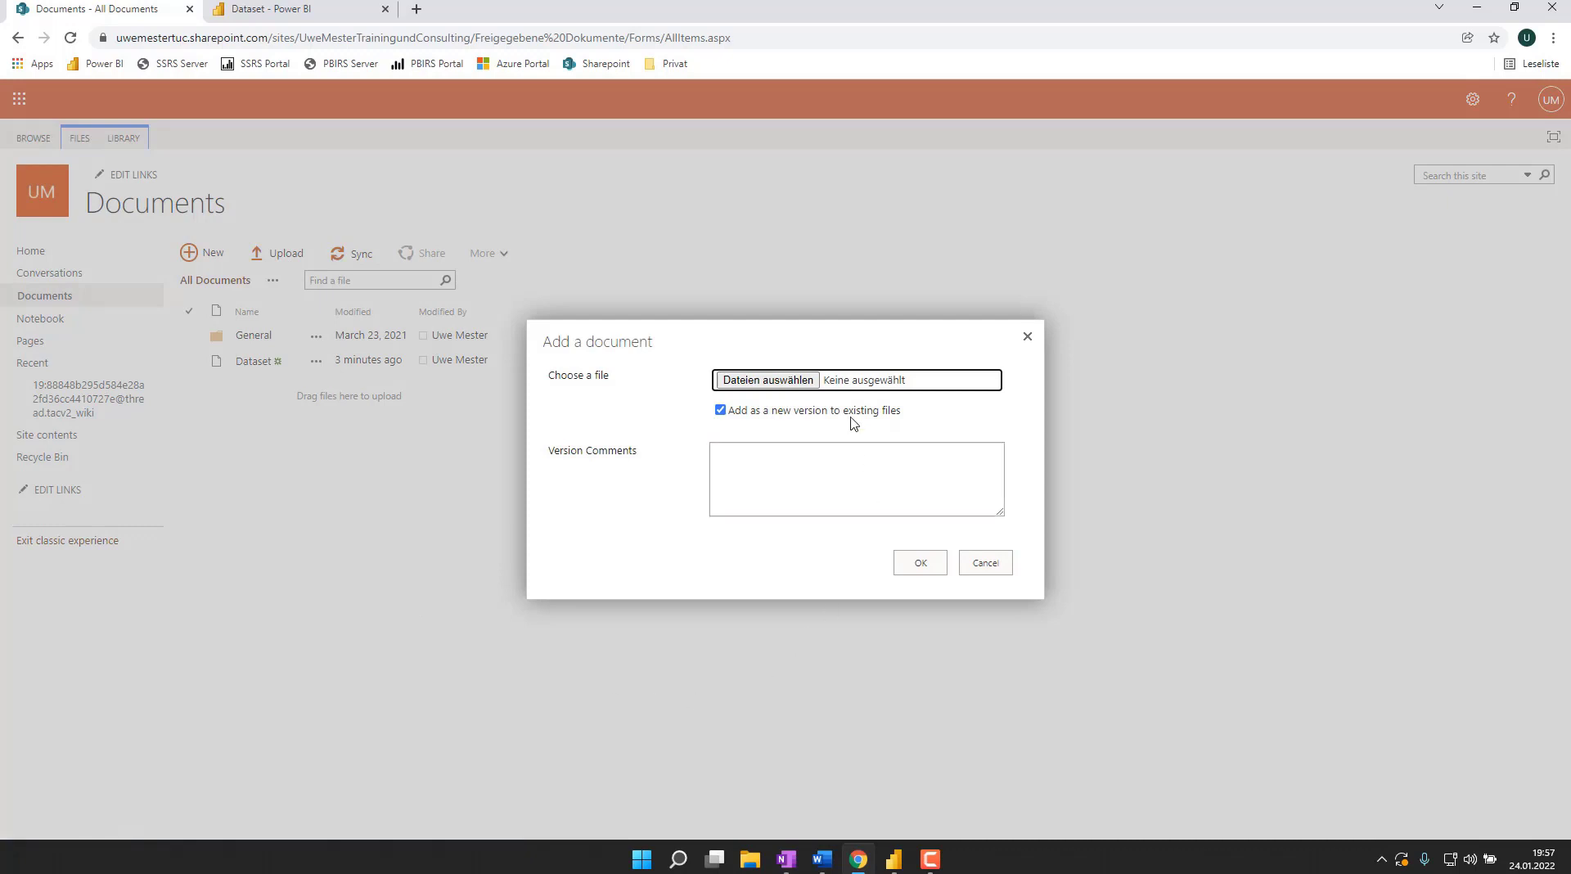
left_click(793, 381)
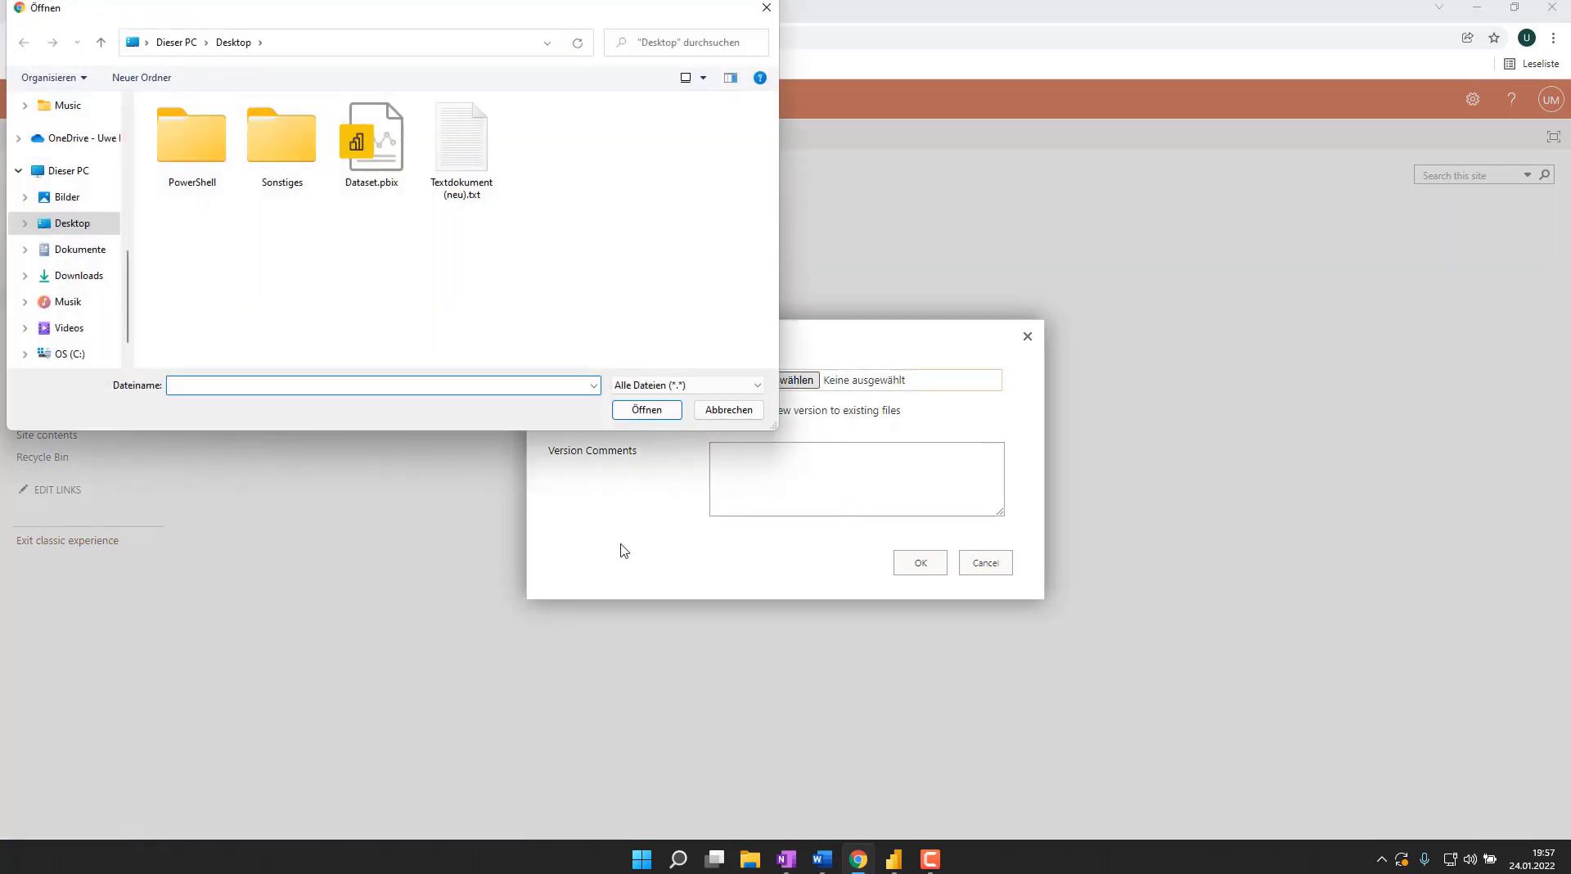
left_click(389, 188)
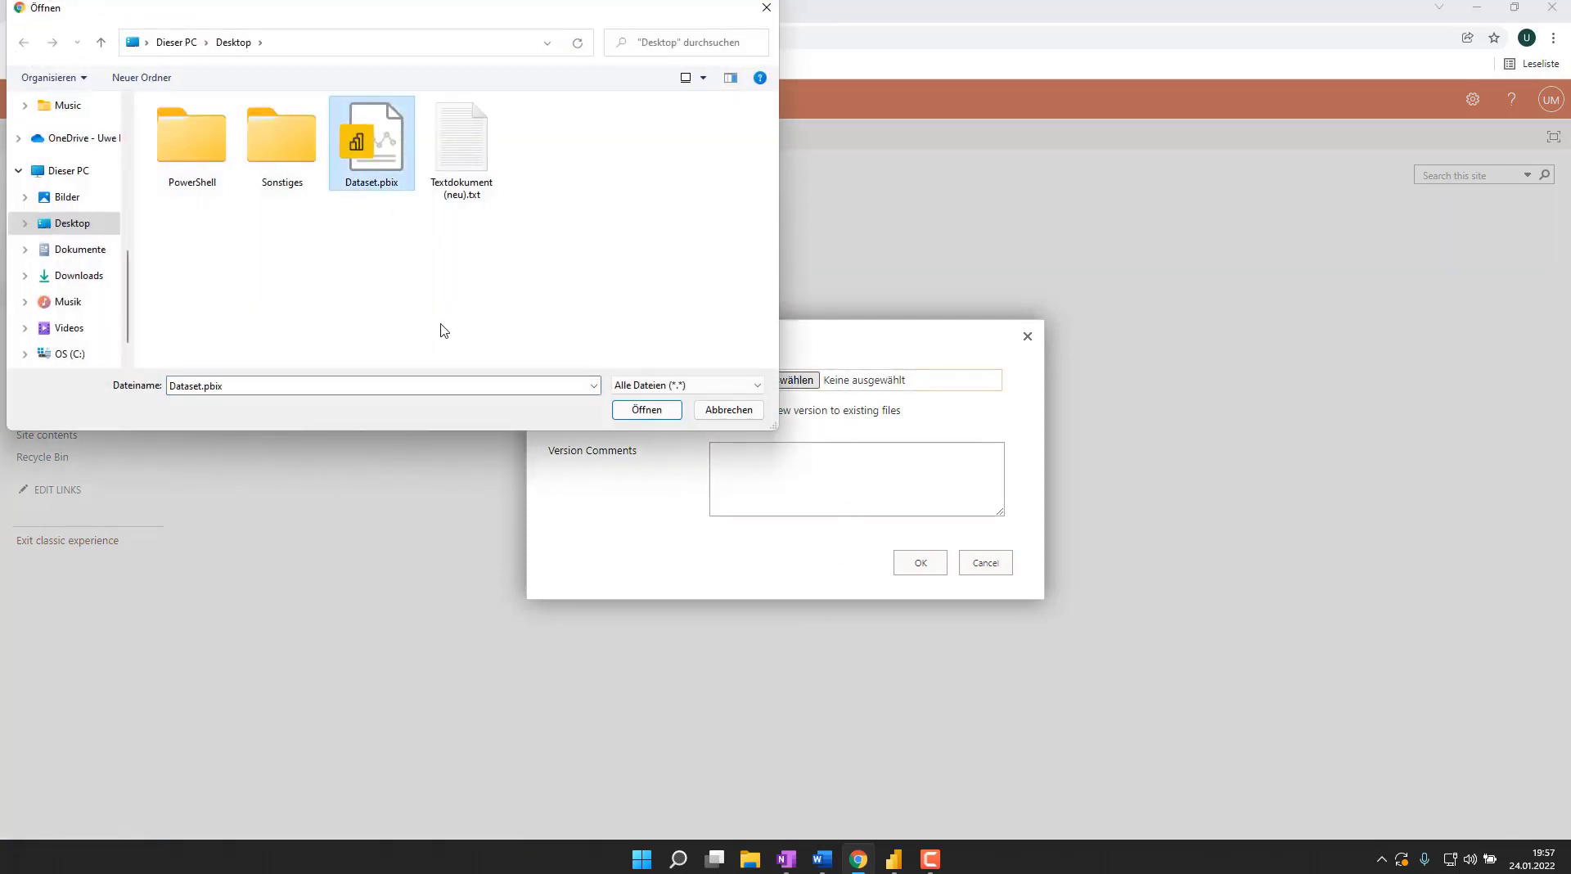
left_click(646, 410)
left_click(773, 462)
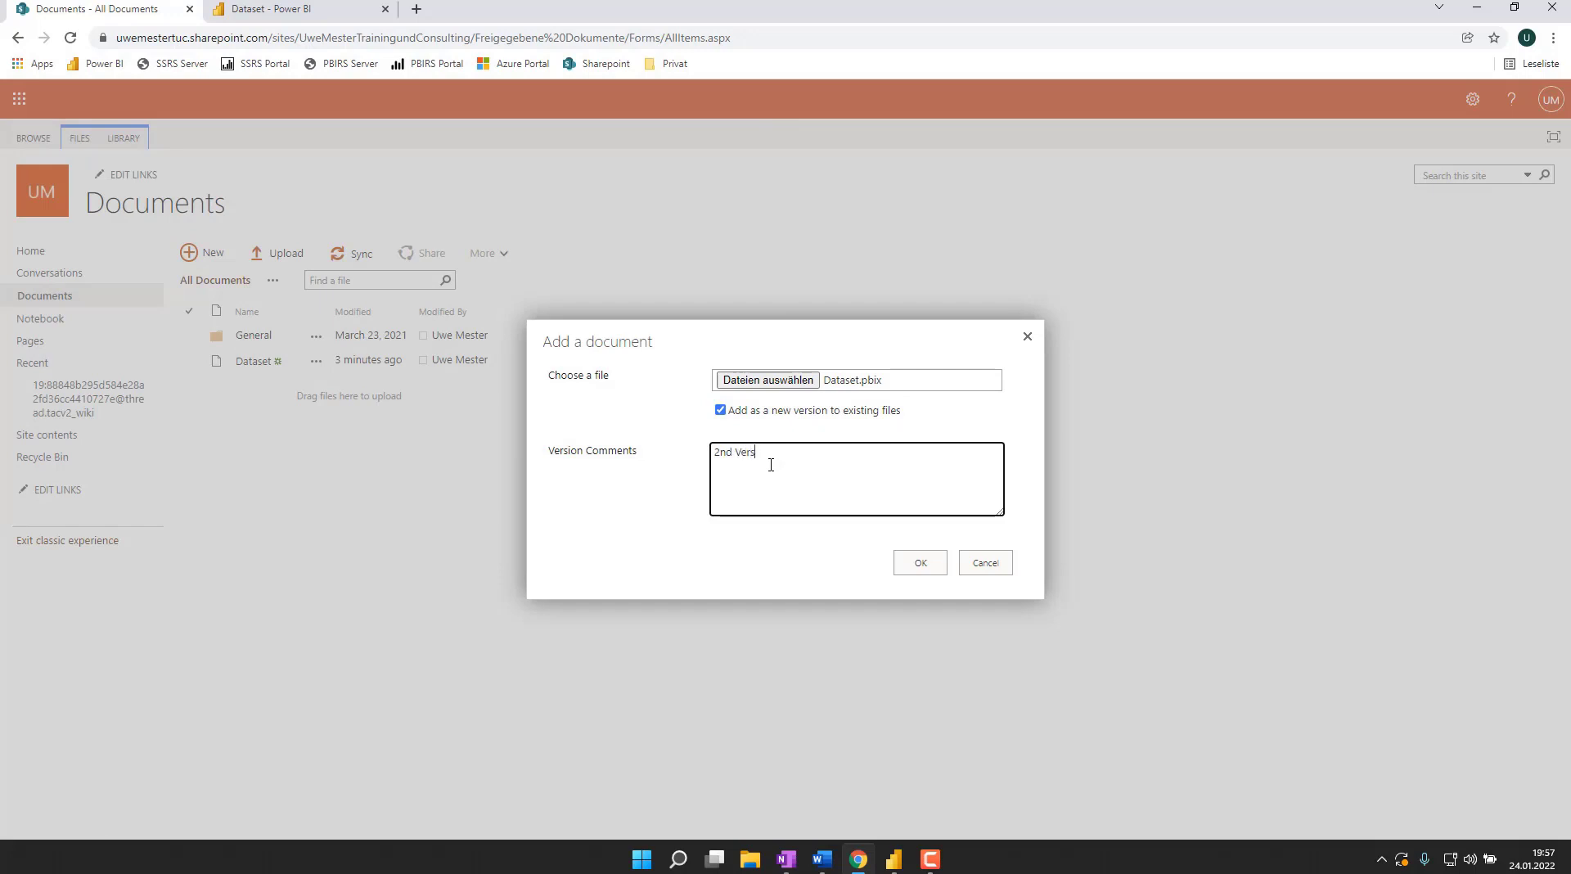
left_click(915, 570)
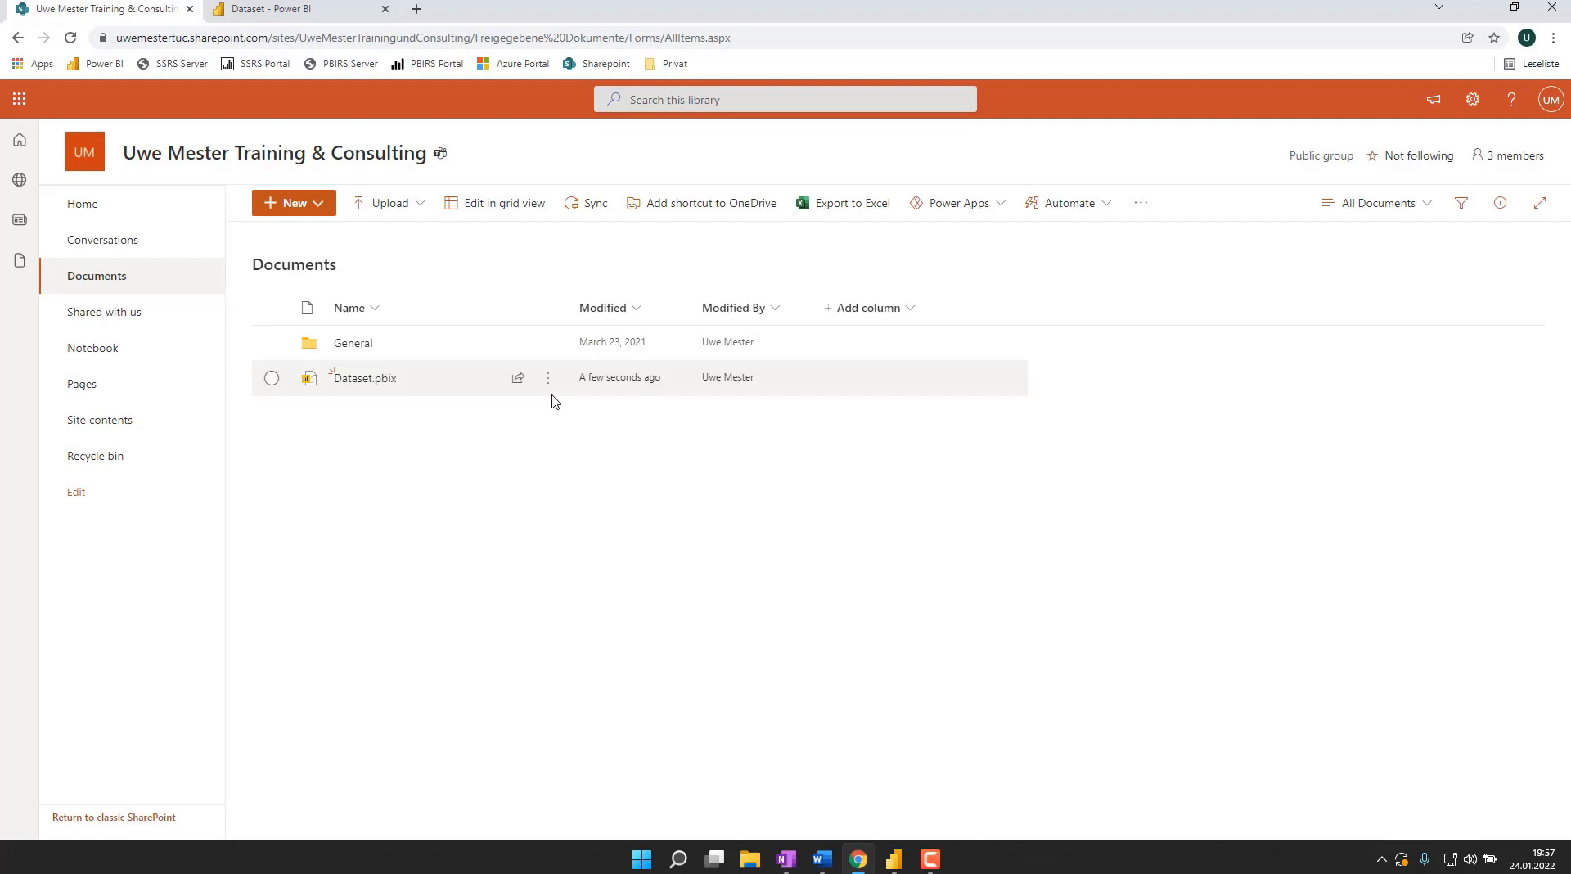
left_click(549, 377)
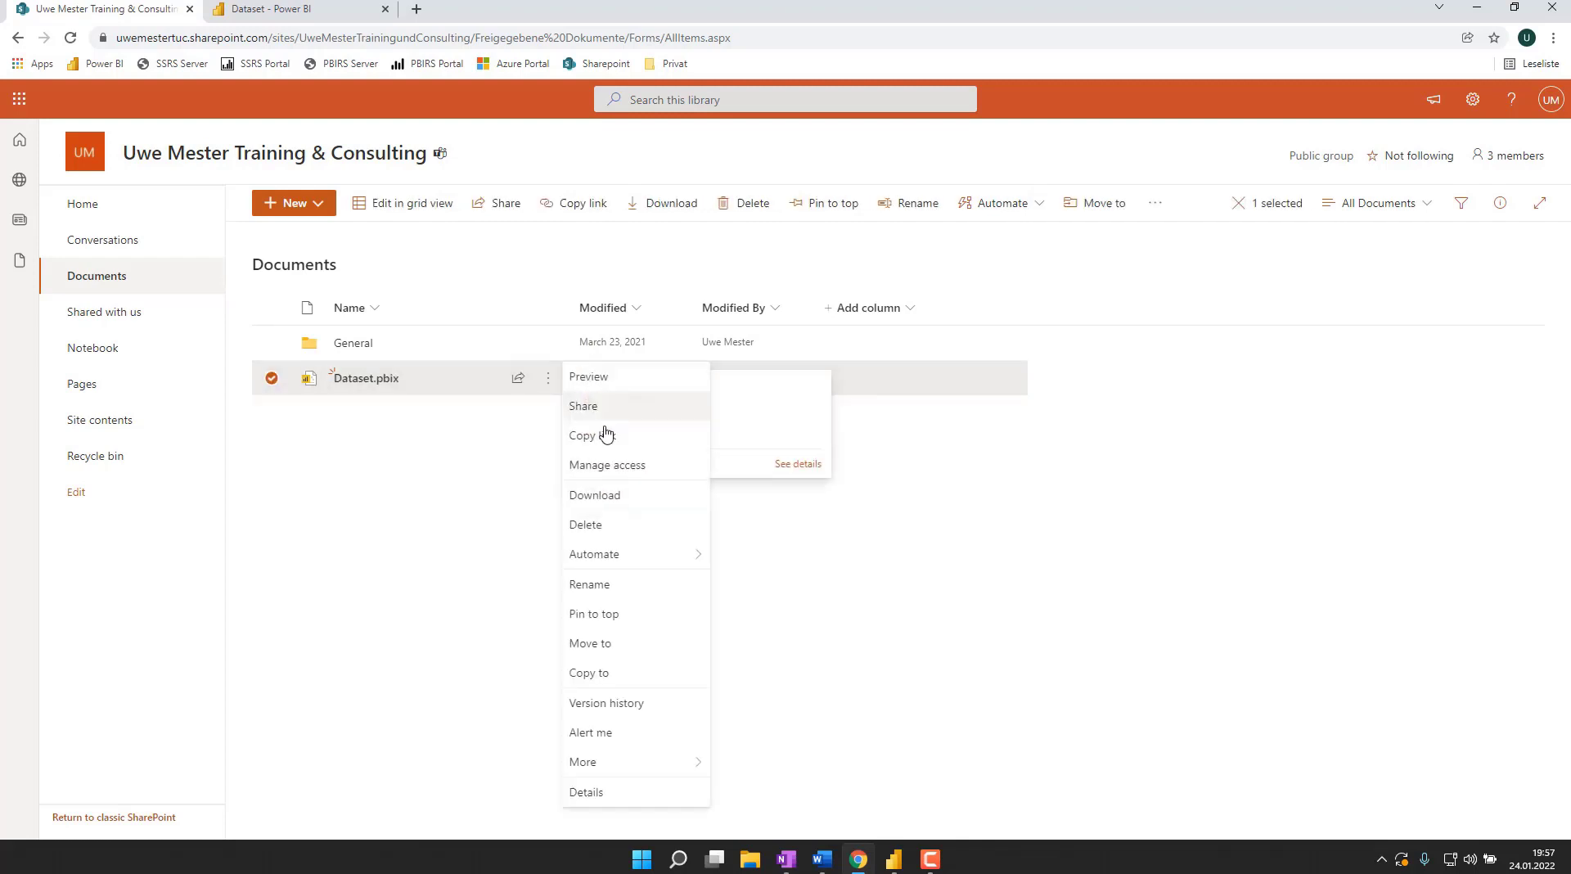
left_click(635, 703)
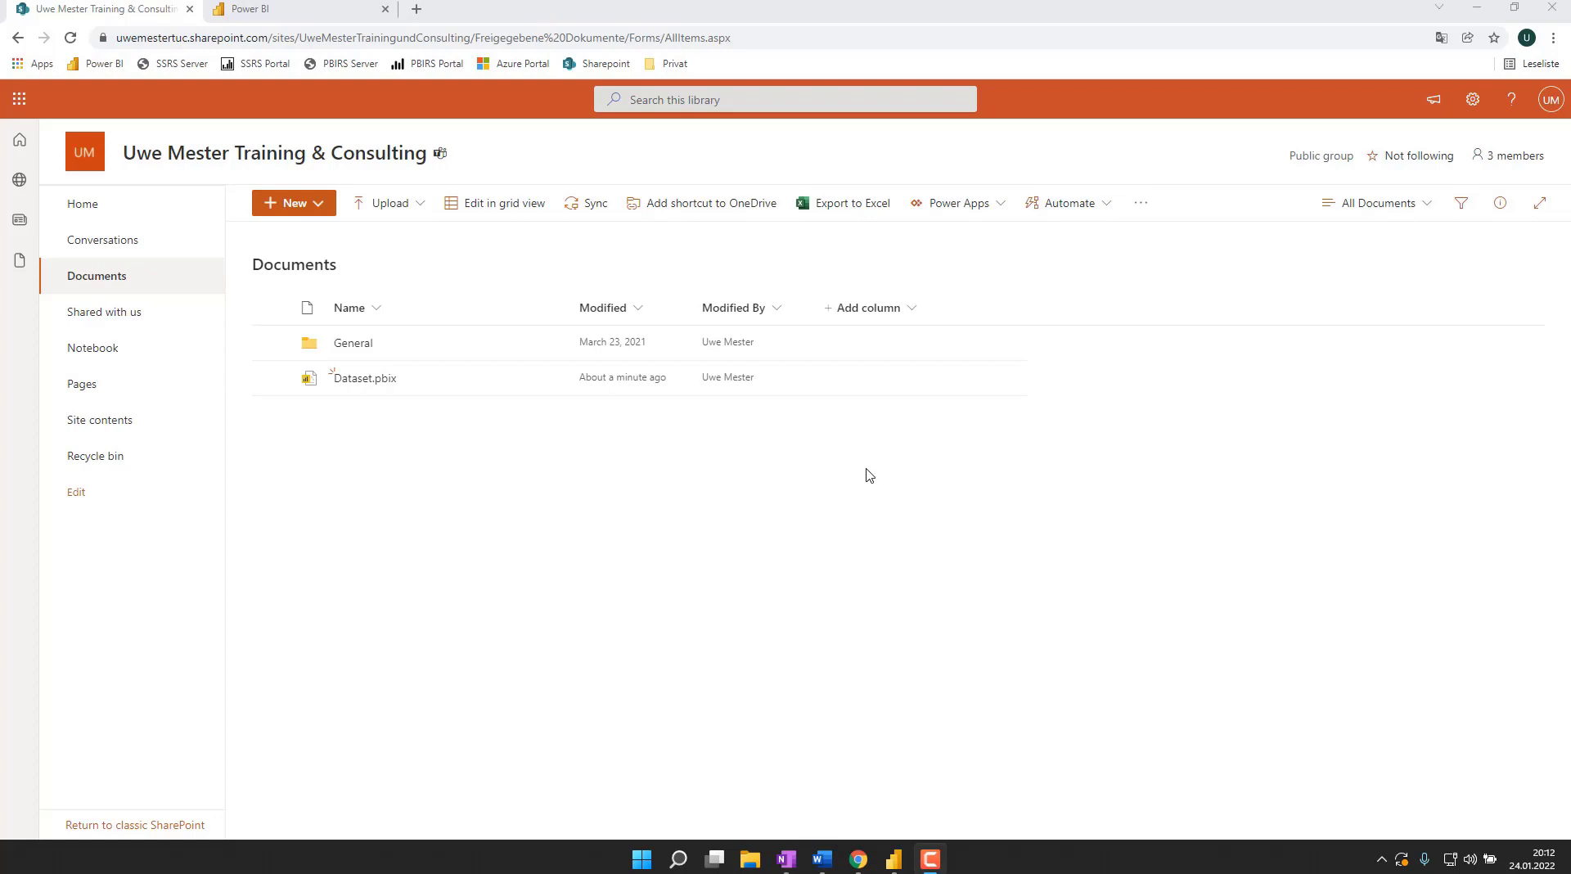
left_click(298, 10)
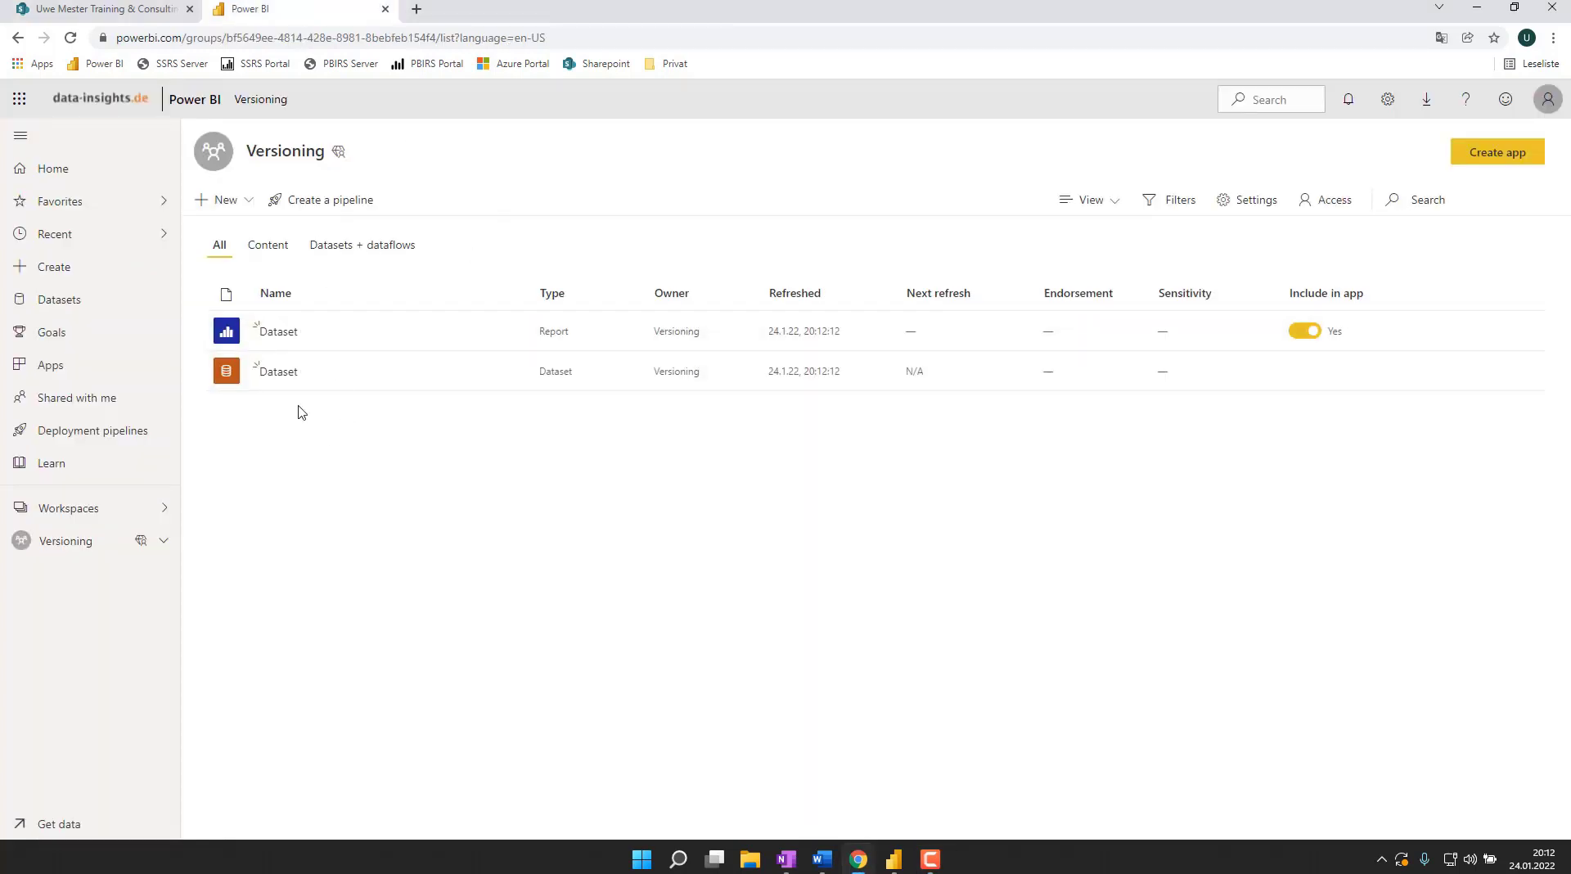
left_click(278, 338)
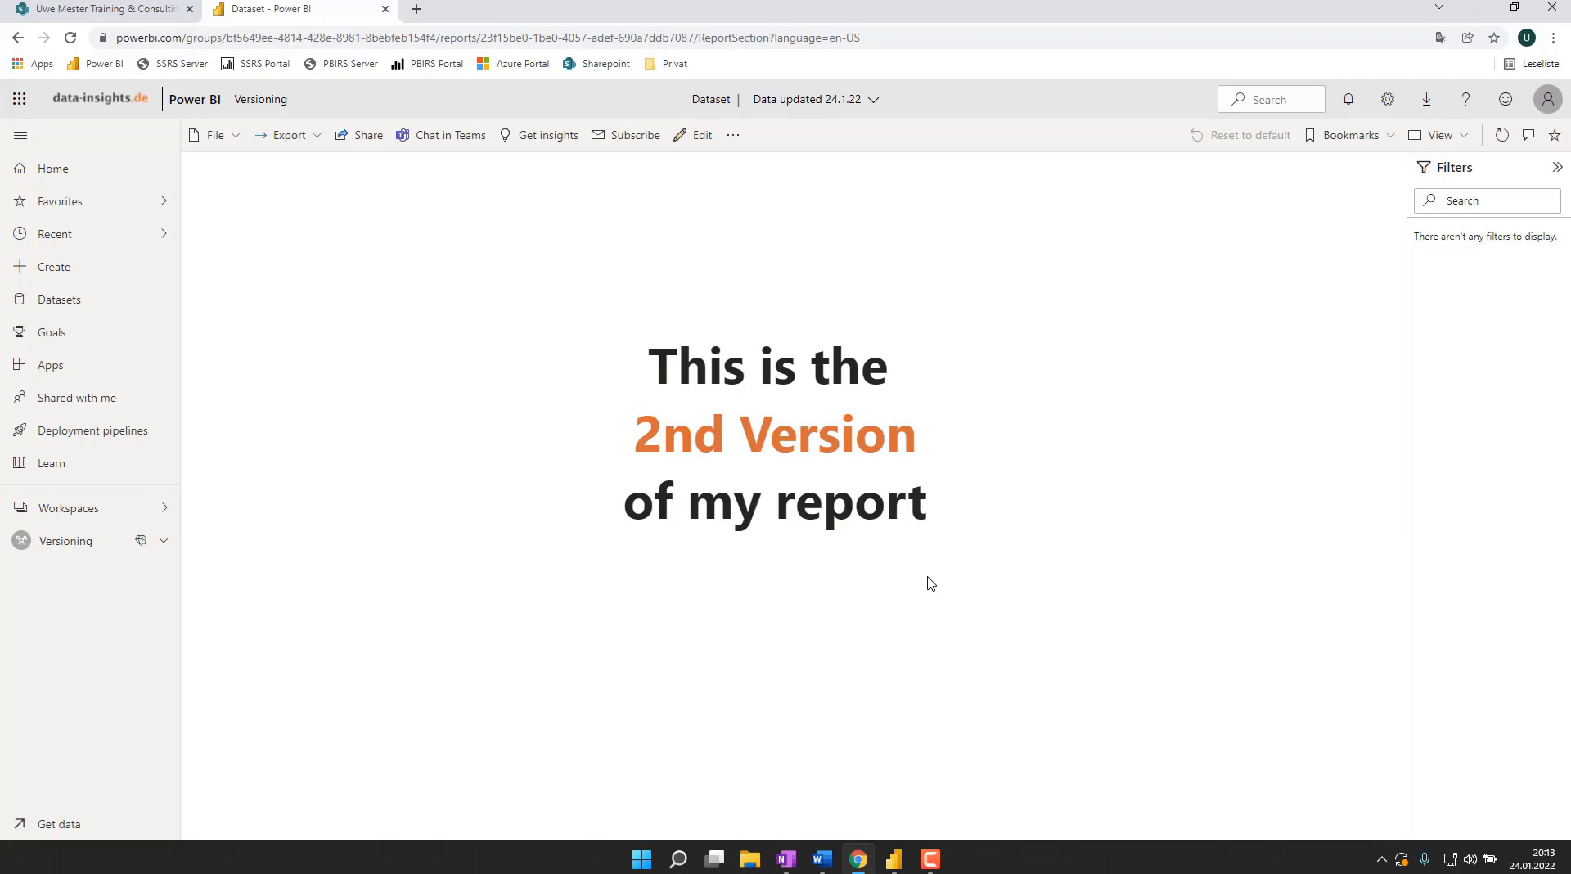
left_click(134, 12)
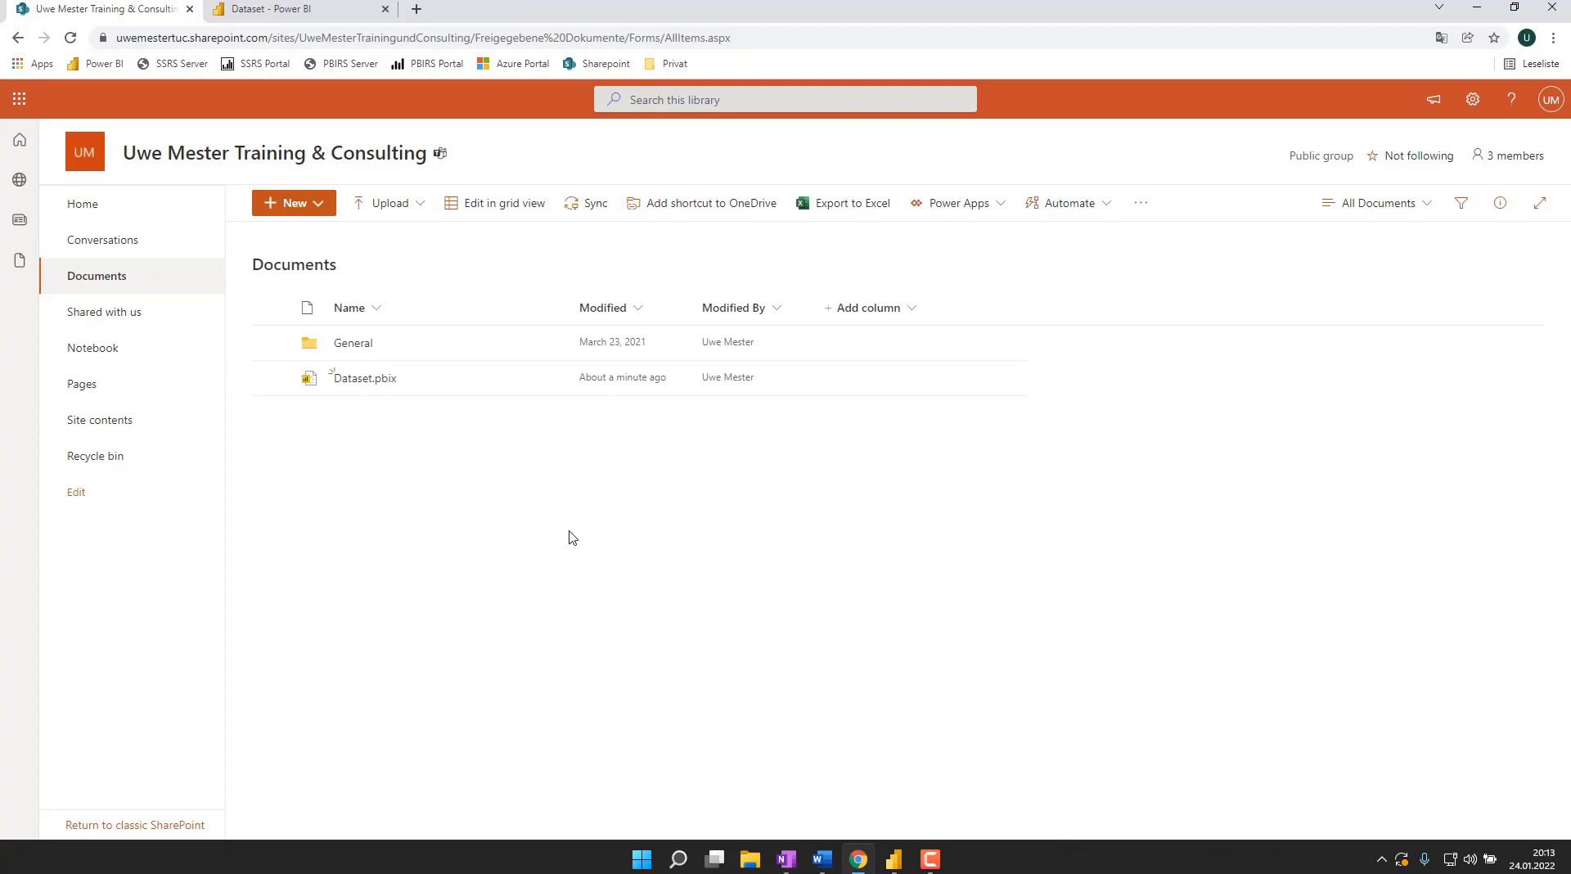
- Restore Dataset.pbix to version 1.0 from its version history and confirm the rollback
left_click(555, 385)
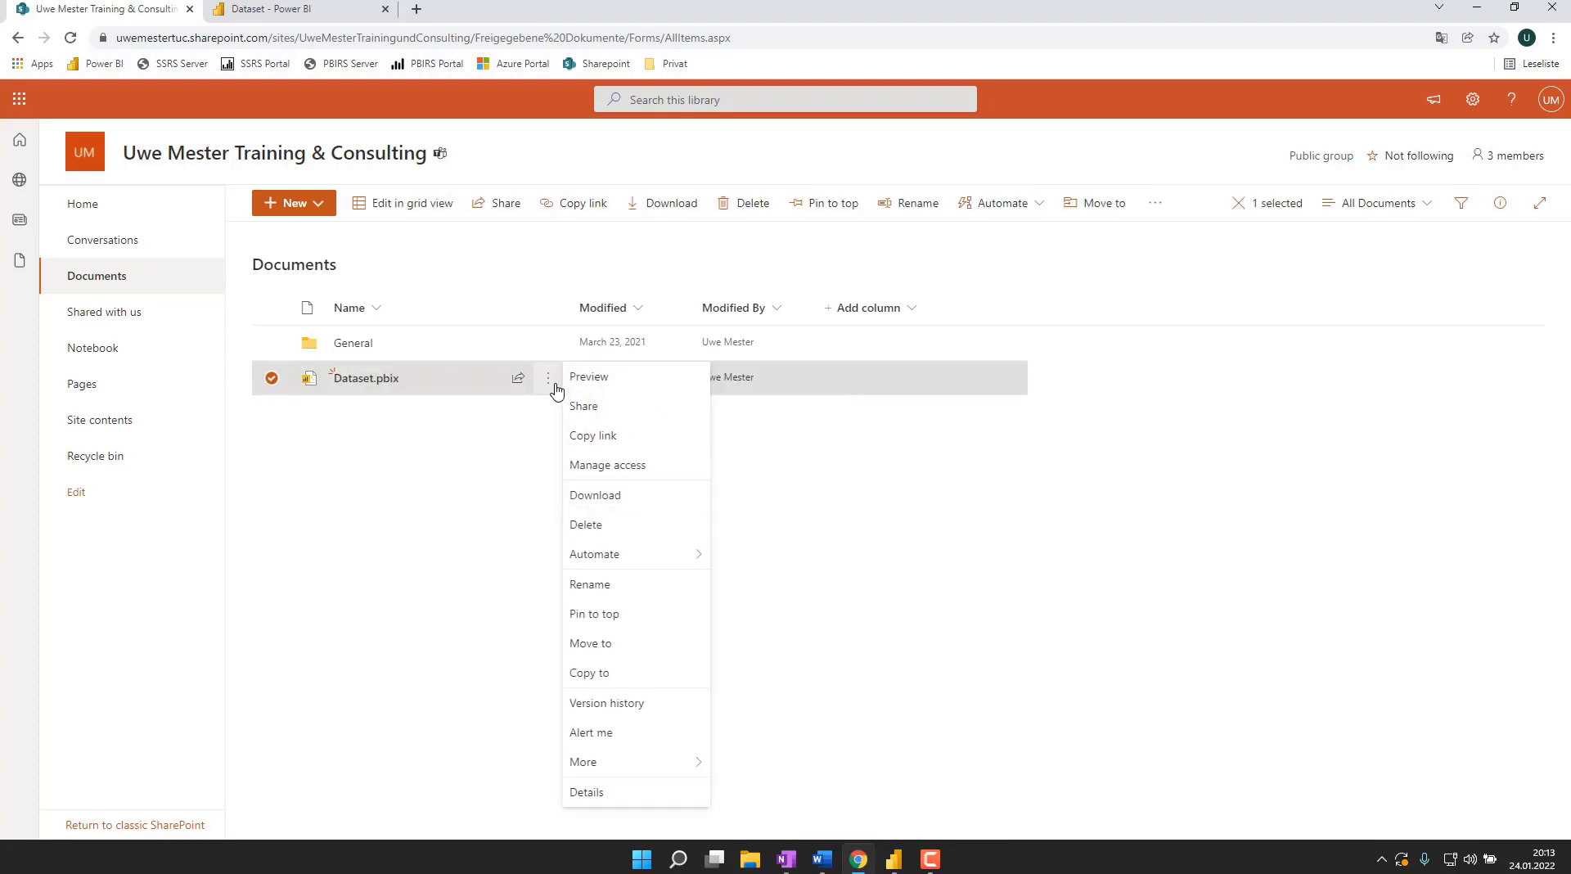
left_click(606, 703)
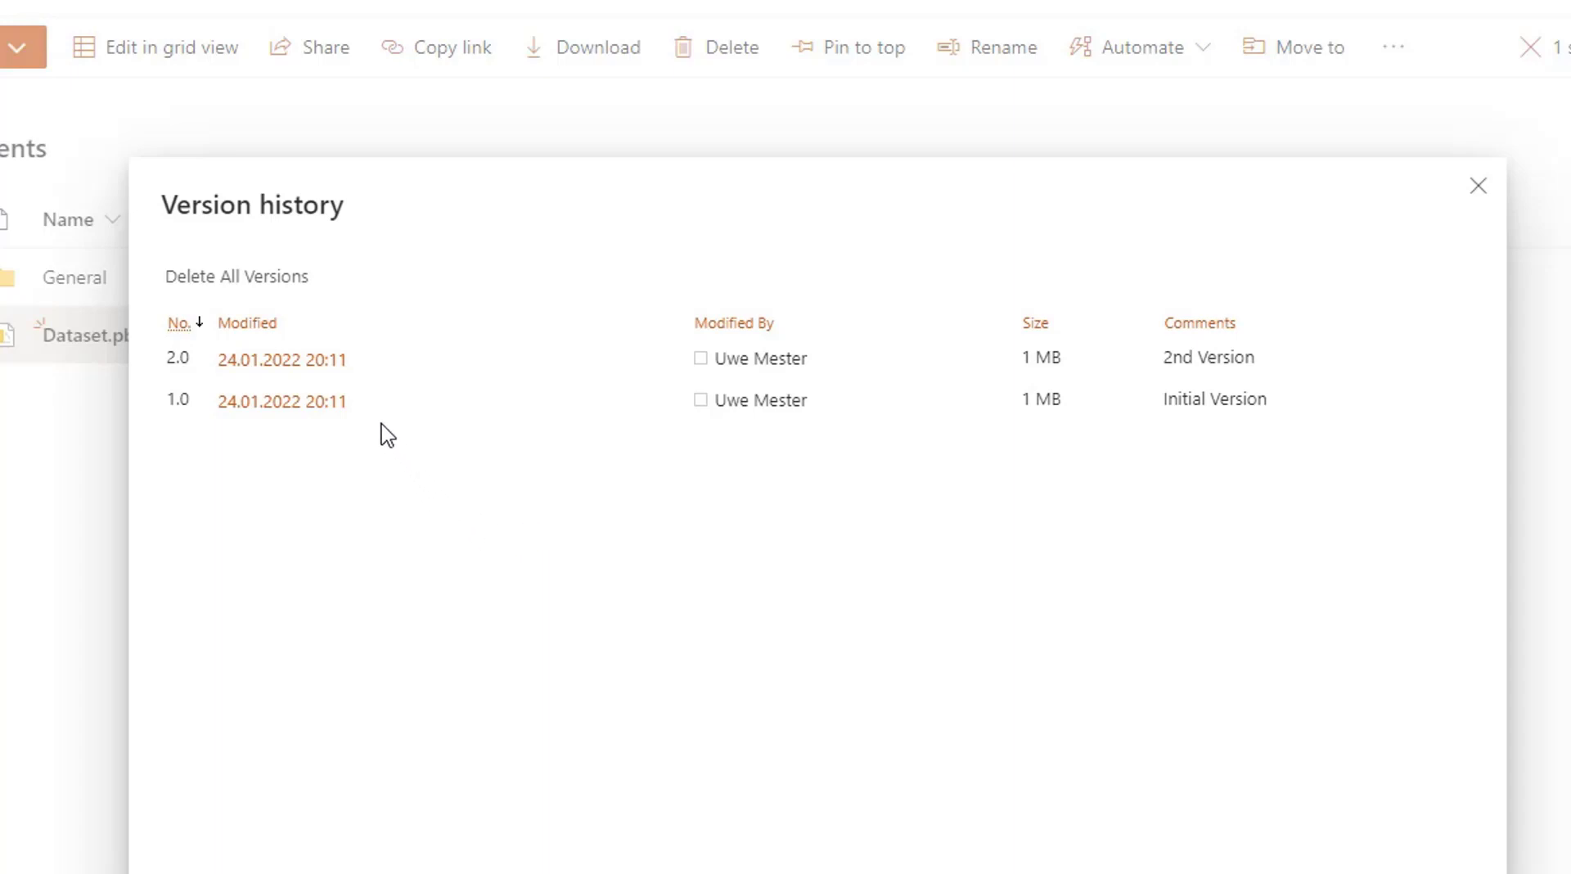
left_click(369, 401)
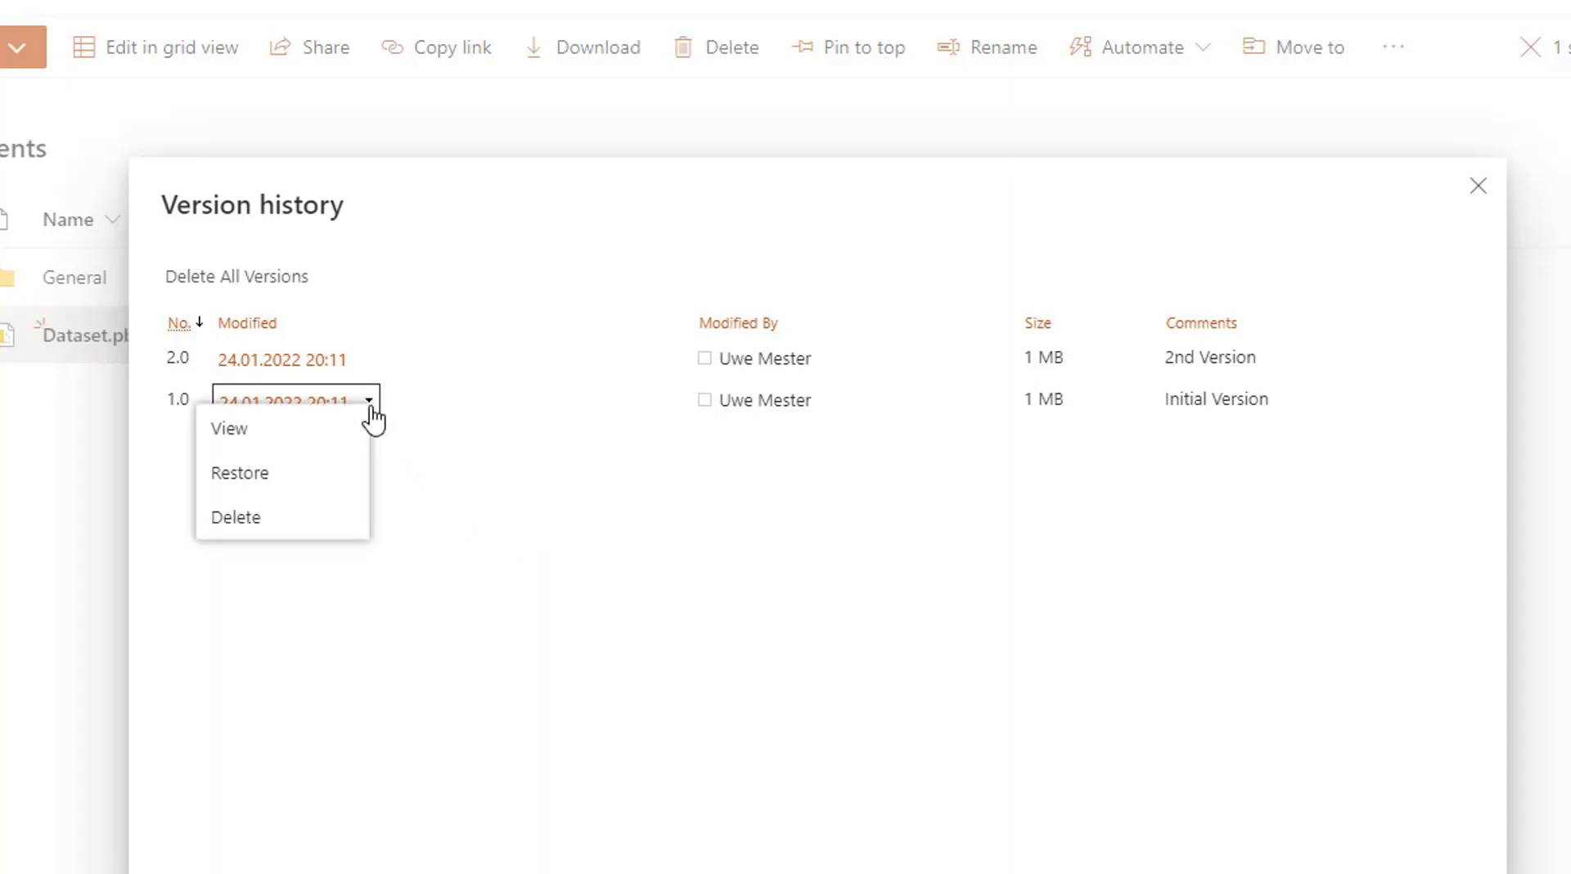
left_click(275, 483)
left_click(849, 49)
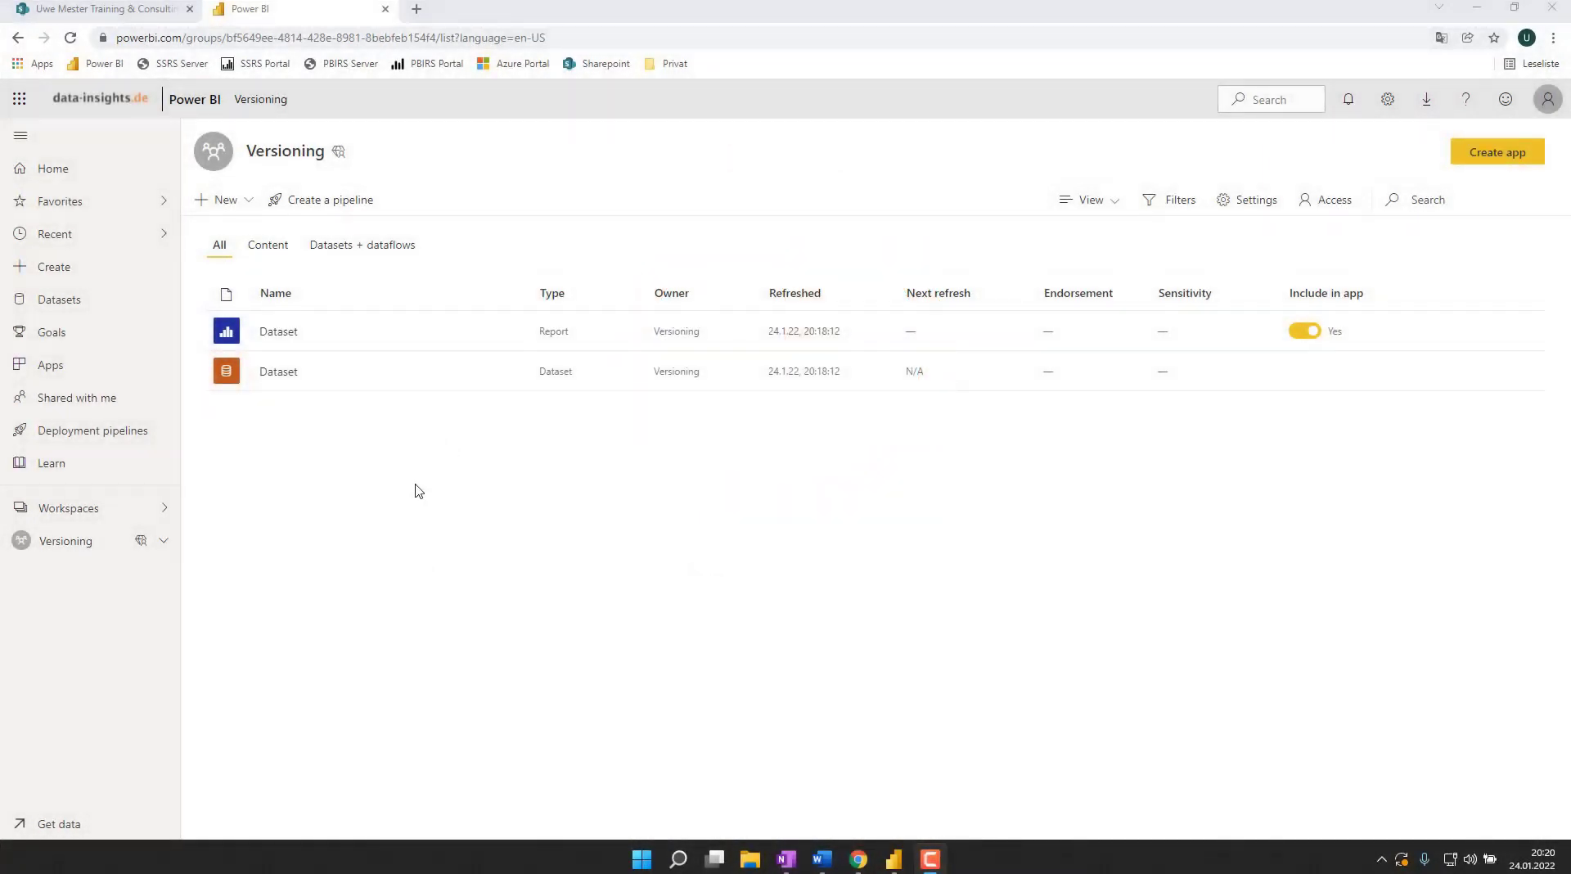
- Open the Dataset report to confirm it reads 'This is the initial Version of my report'
left_click(280, 332)
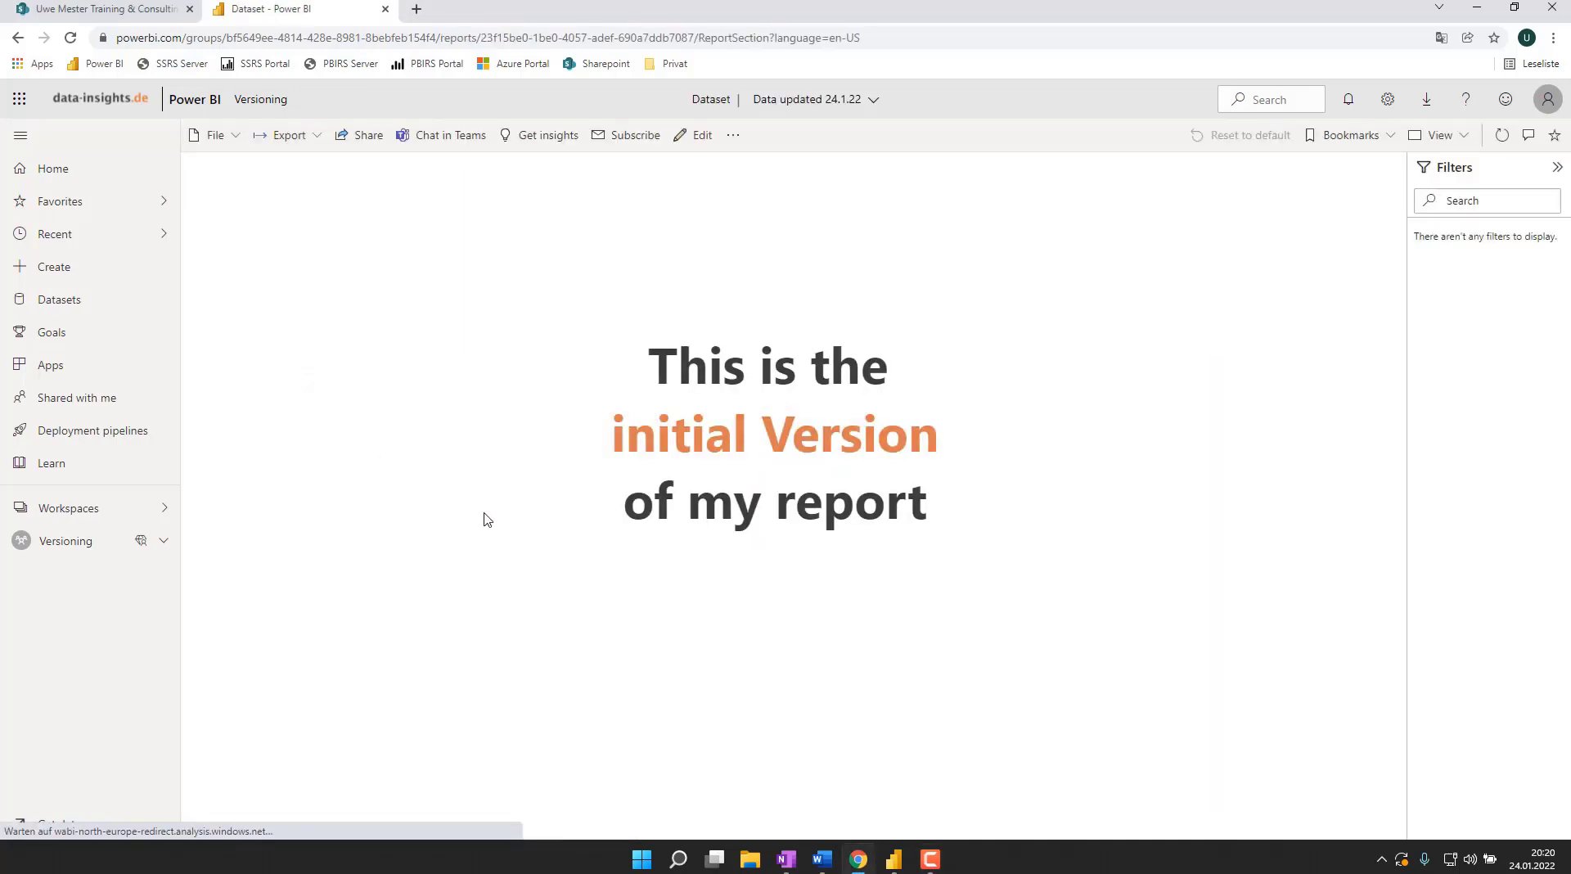